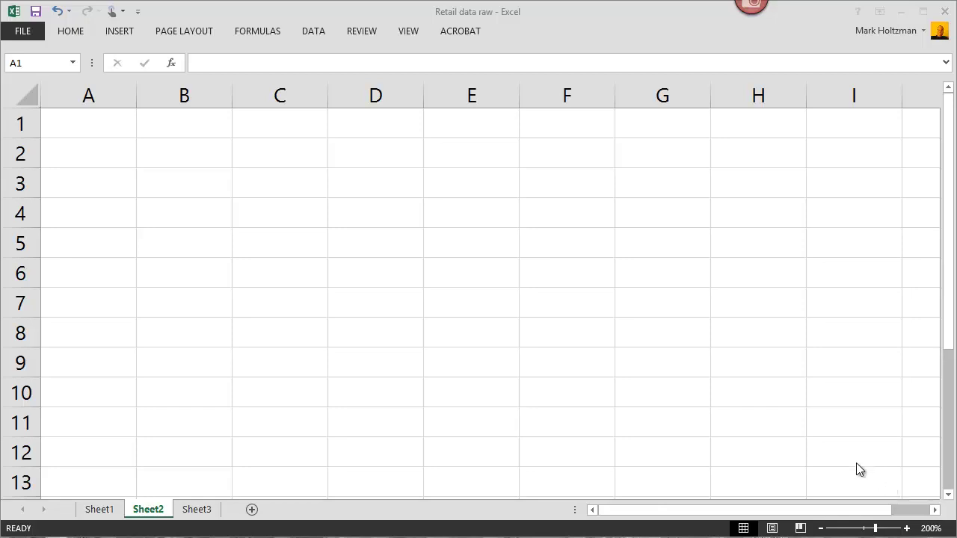
Step: Enter topics 1–3 in rows 1–3: Review numbers versus labels, Number formats, Date formats
{"action": "left_click", "coordinate": [87, 130]}
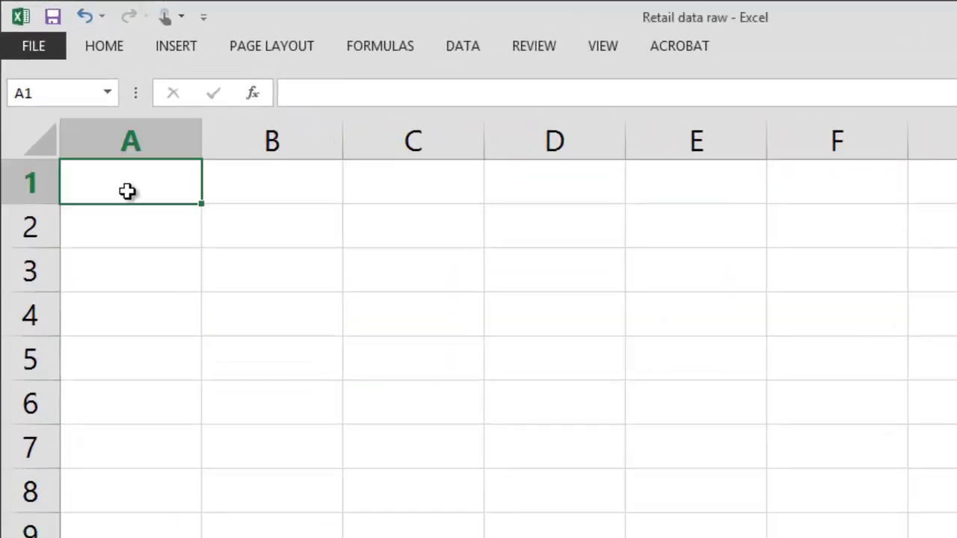
{"action": "double_click", "coordinate": [128, 192]}
{"action": "type", "text": "1"}
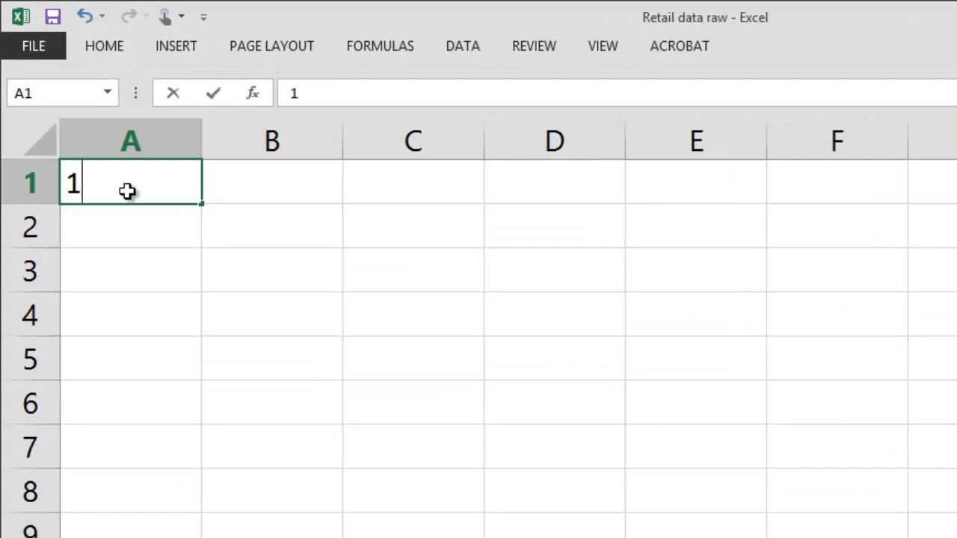
{"action": "key", "text": "Tab"}
{"action": "type", "text": "Revie"}
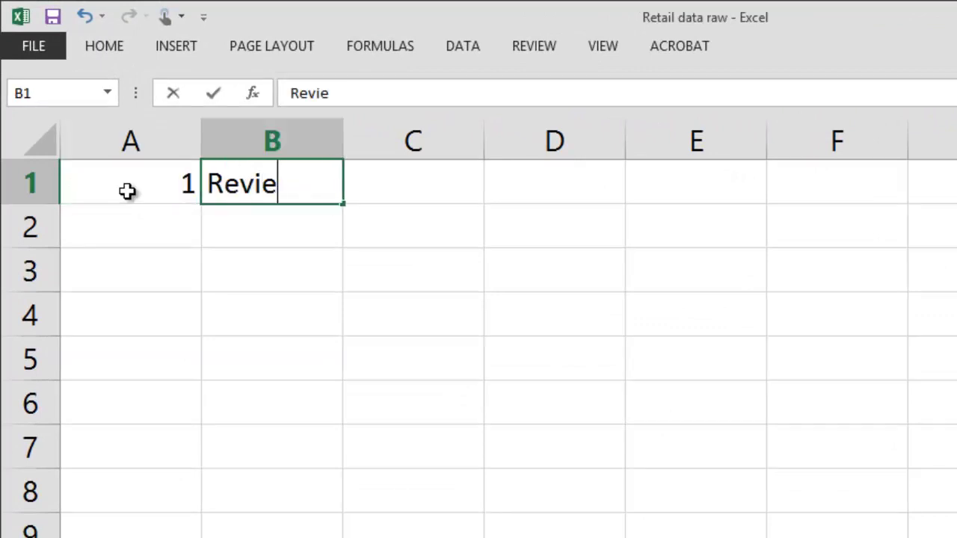
{"action": "type", "text": "w numb"}
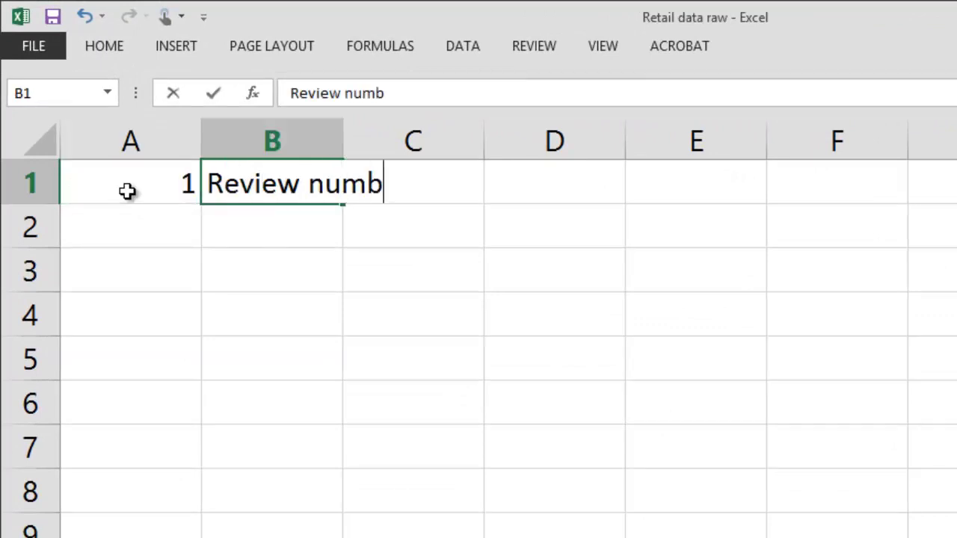
{"action": "type", "text": "ers versus labels"}
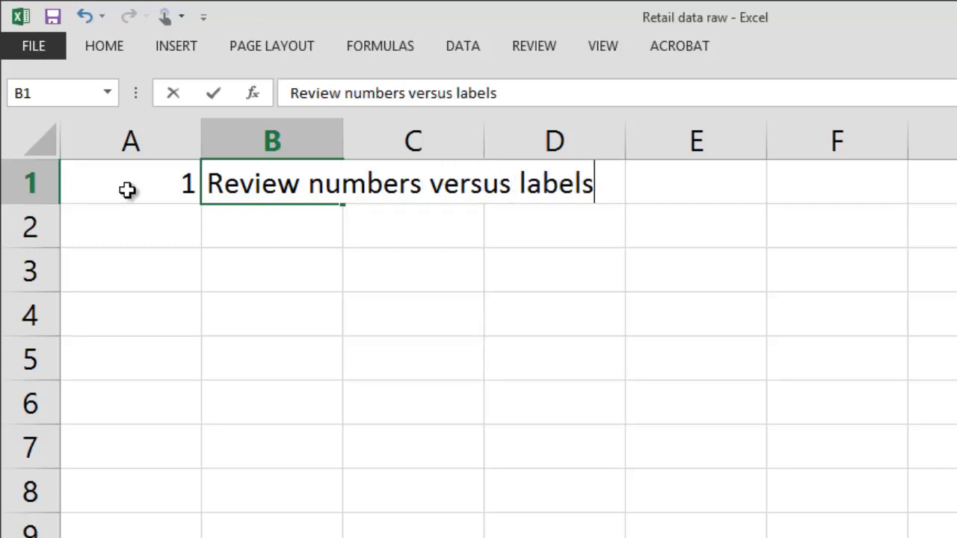
{"action": "key", "text": "Return"}
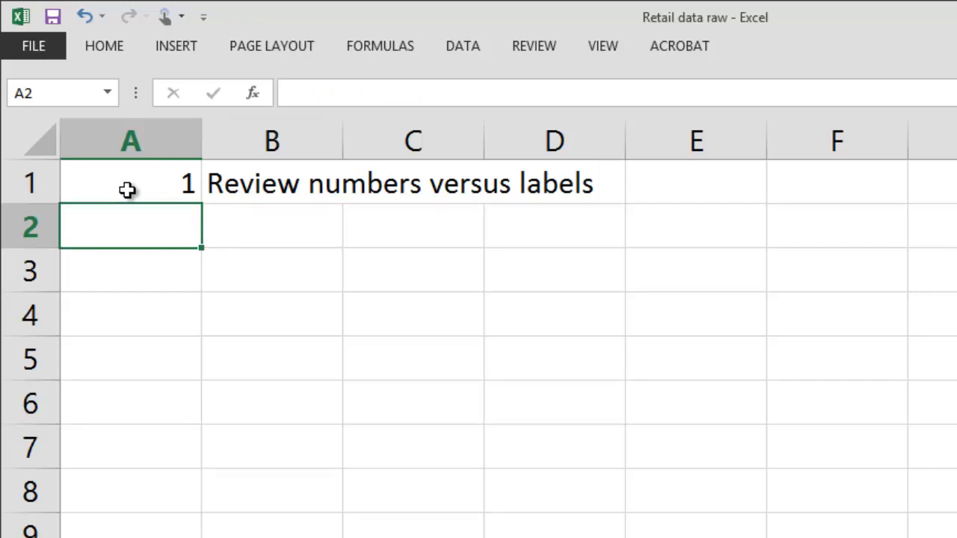
{"action": "type", "text": "2"}
{"action": "key", "text": "Tab"}
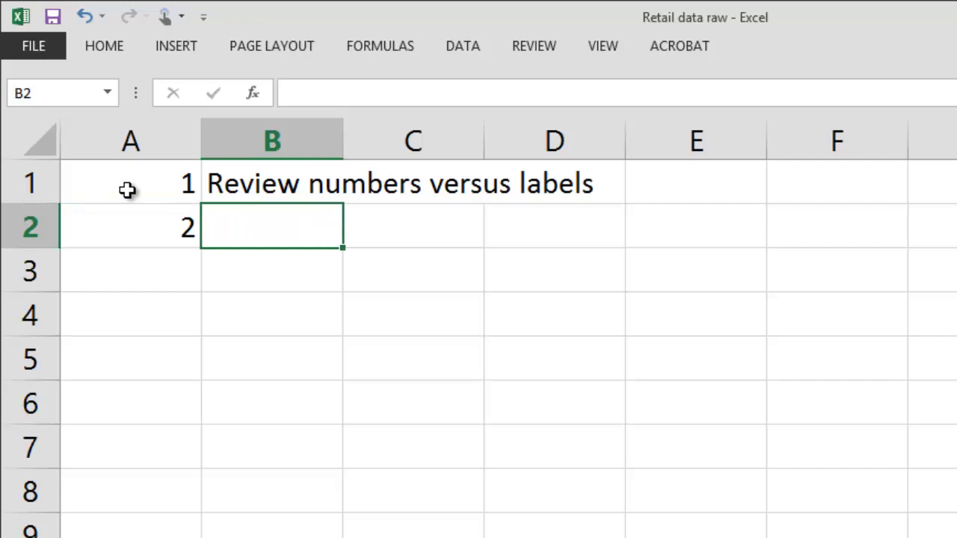
{"action": "type", "text": "Number f"}
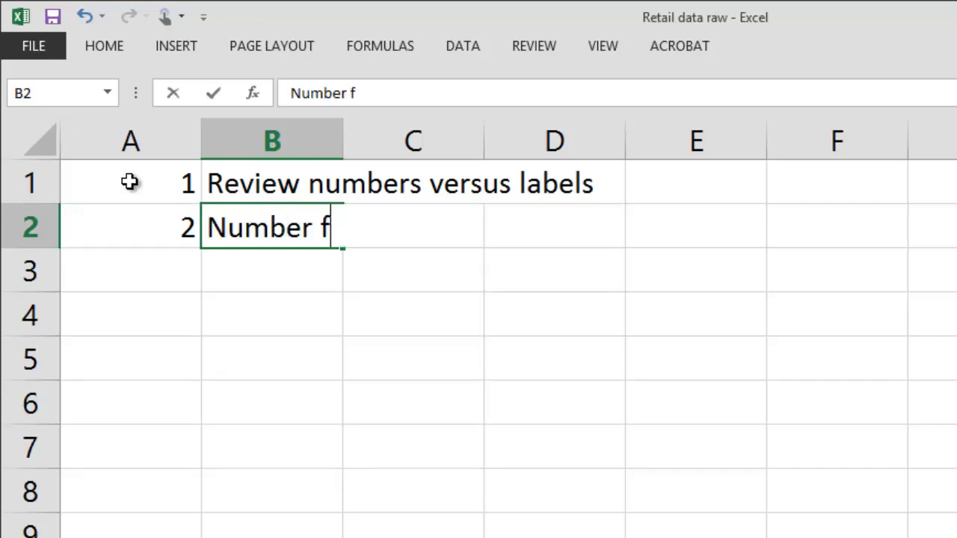
{"action": "type", "text": "ormats"}
{"action": "key", "text": "Return"}
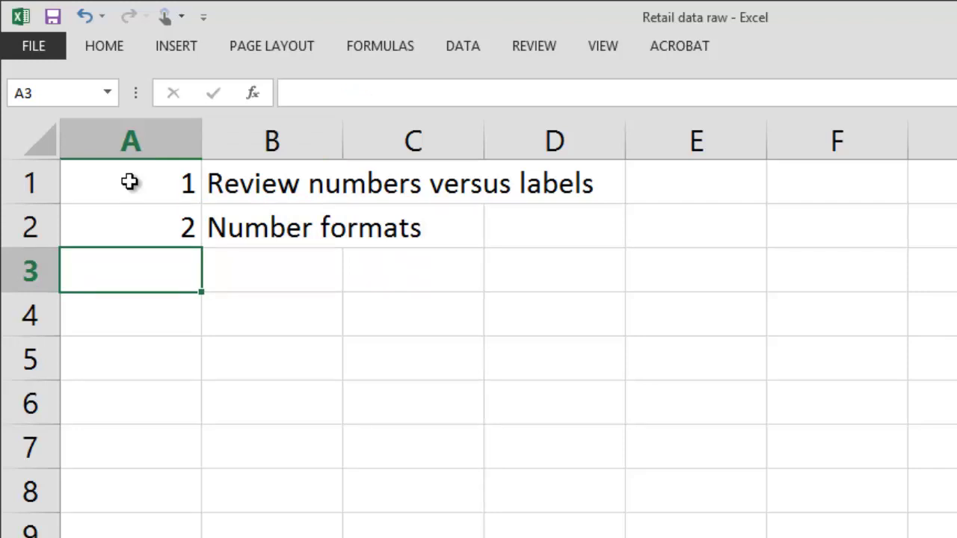
{"action": "type", "text": "3"}
{"action": "key", "text": "Tab"}
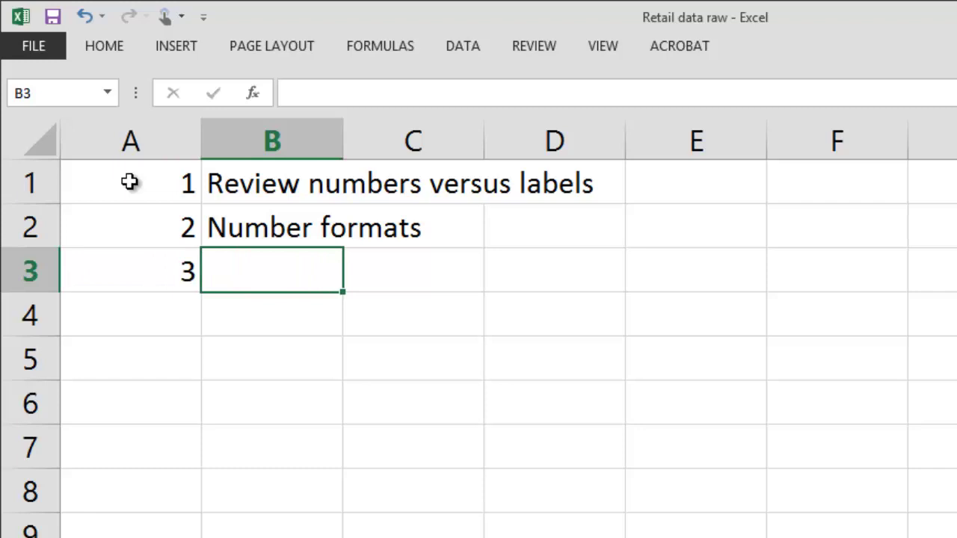
{"action": "type", "text": "Date formats"}
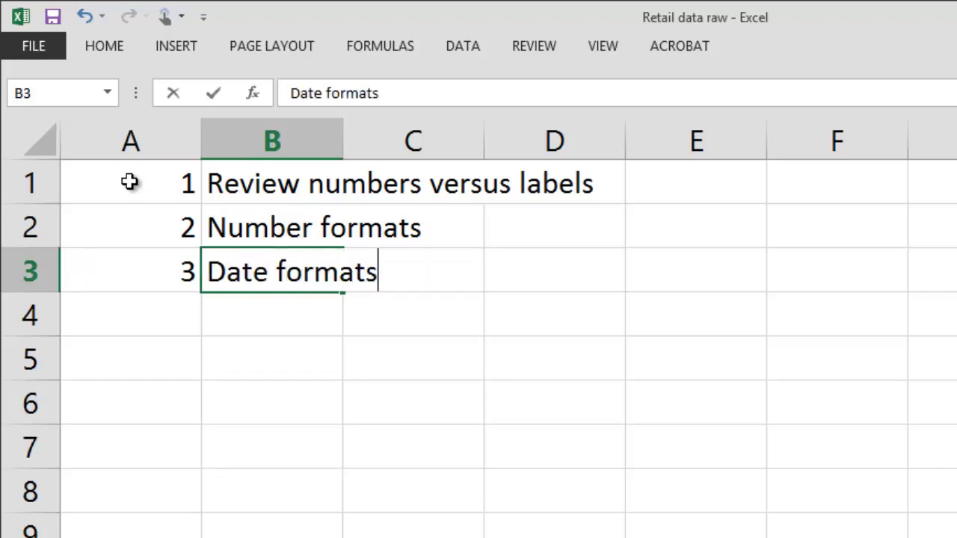
{"action": "key", "text": "Return"}
Step: Add topics 4–7 in rows 4–7: Fonts, Colors, Column width, Row heights
{"action": "type", "text": "4"}
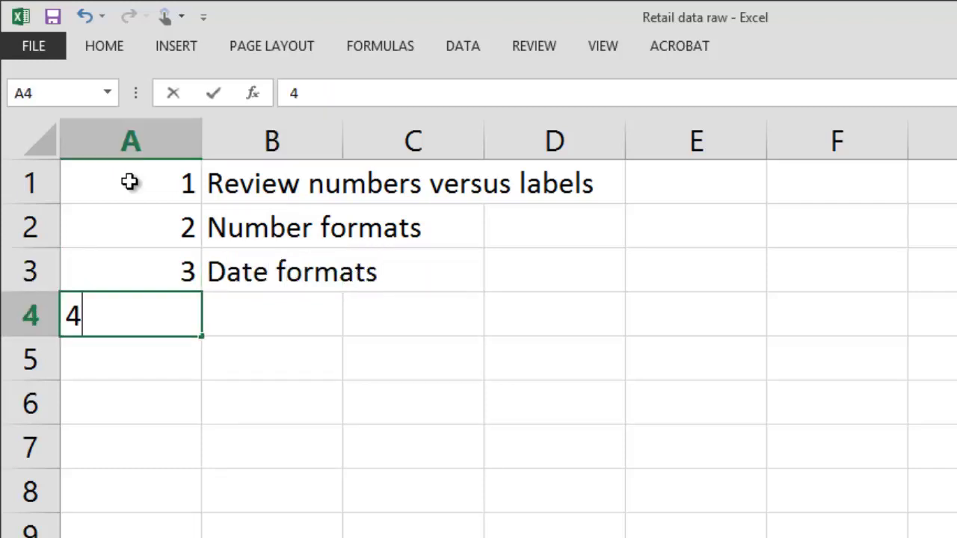
{"action": "key", "text": "Tab"}
{"action": "type", "text": "Fonts"}
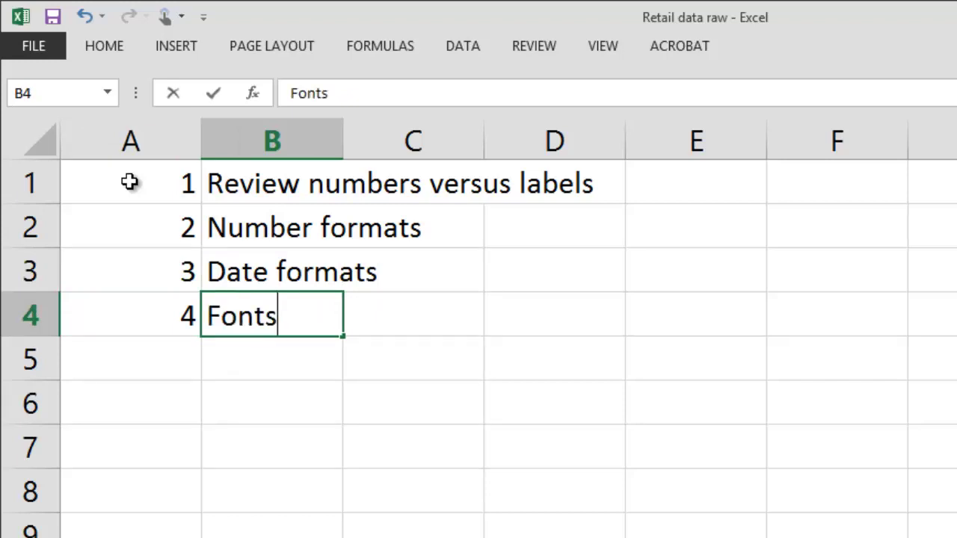
{"action": "key", "text": "Return"}
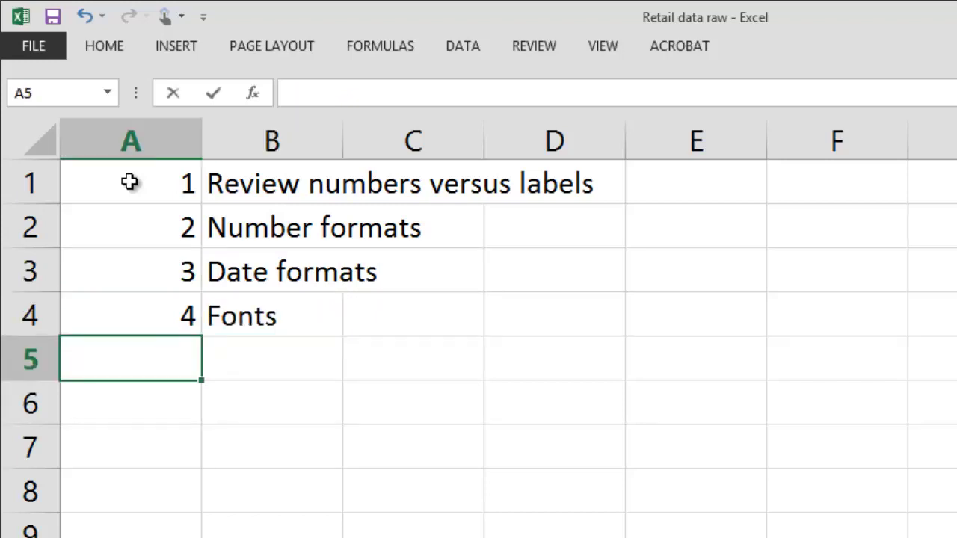
{"action": "type", "text": "5"}
{"action": "key", "text": "Tab"}
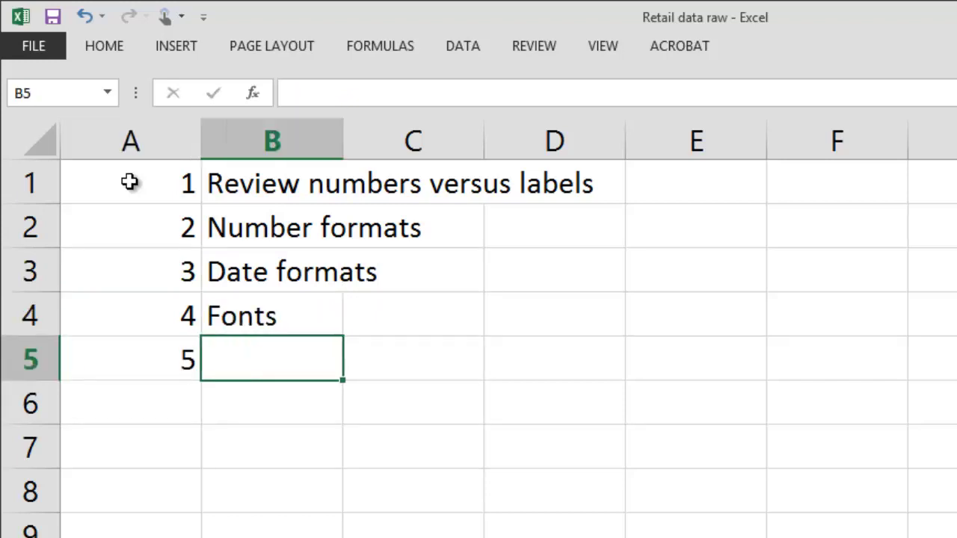
{"action": "type", "text": "Colors"}
{"action": "key", "text": "Return"}
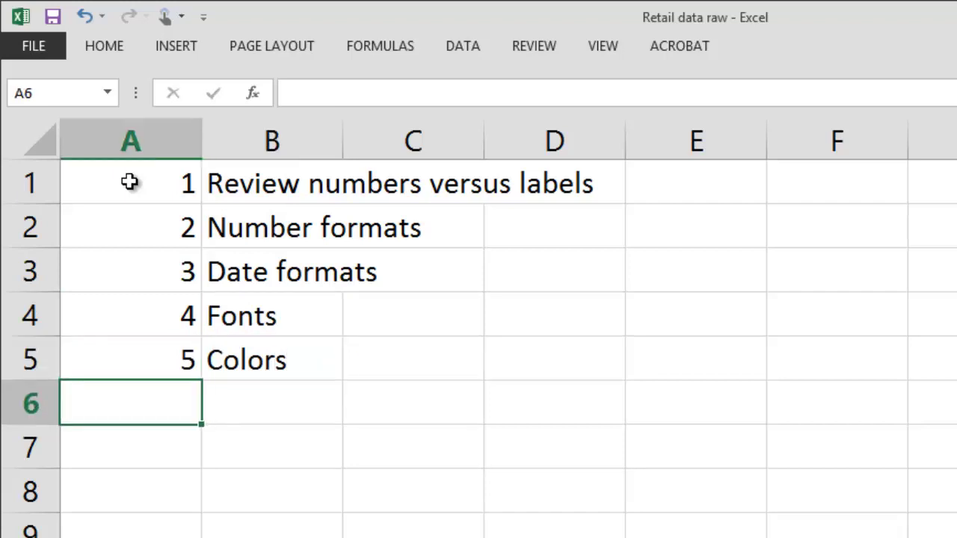
{"action": "type", "text": "6"}
{"action": "key", "text": "Tab"}
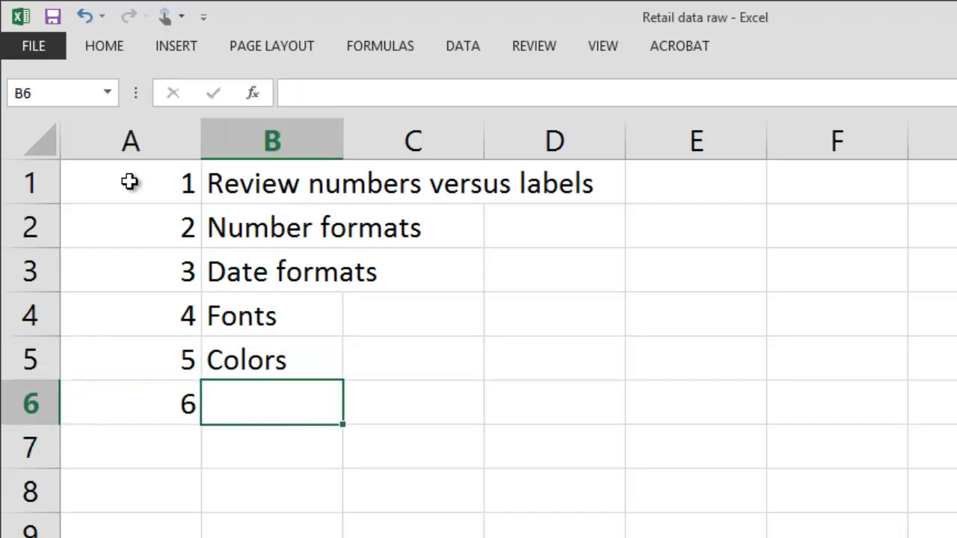
{"action": "type", "text": "Column"}
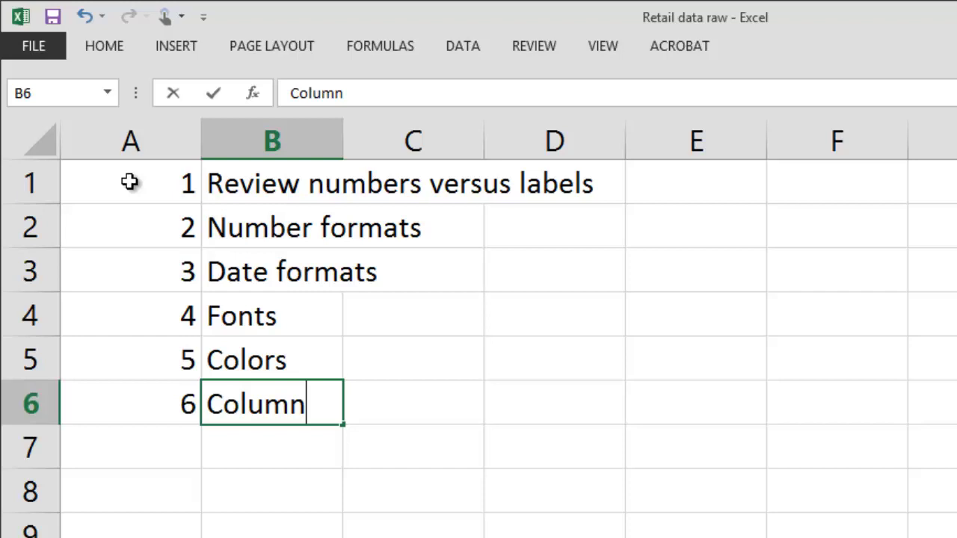
{"action": "type", "text": " widt"}
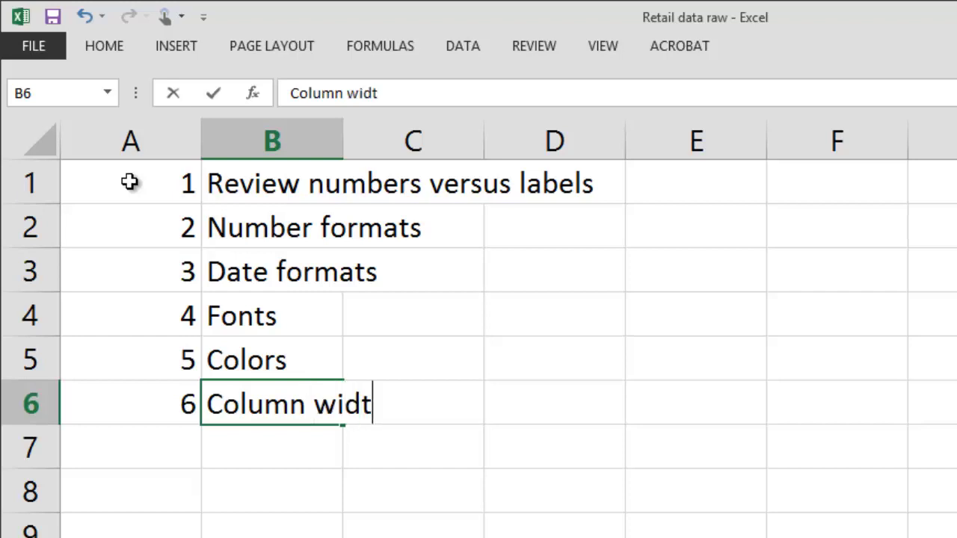
{"action": "type", "text": "h"}
{"action": "key", "text": "Return"}
{"action": "type", "text": "7"}
{"action": "key", "text": "Tab"}
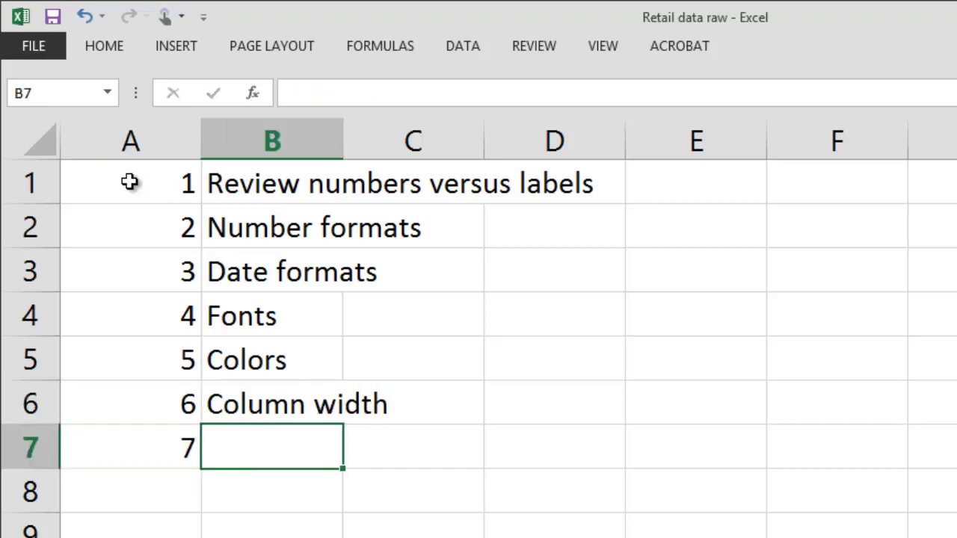
{"action": "type", "text": "Row "}
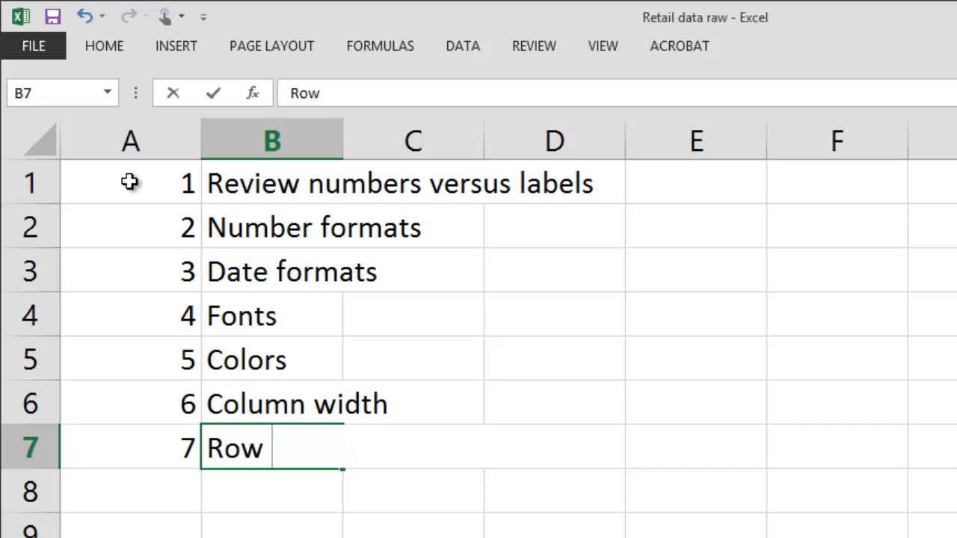
{"action": "type", "text": "heights"}
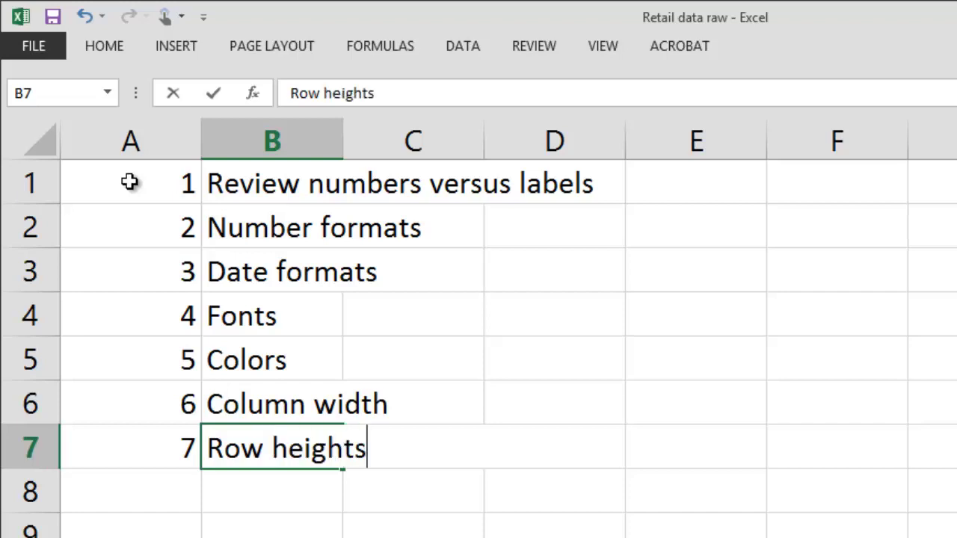
{"action": "key", "text": "Return"}
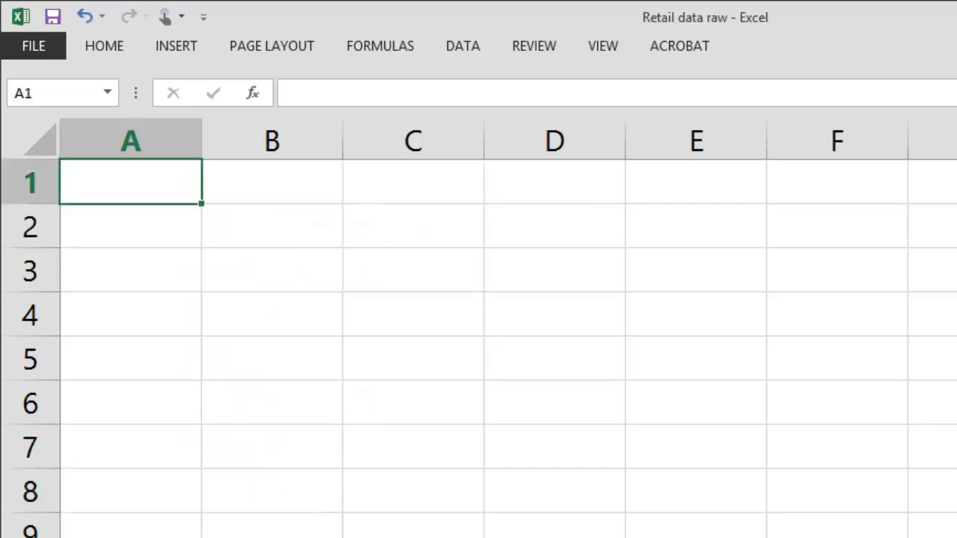
Step: Enter 100 in B2 and the formula =1+1+1 in B3
{"action": "left_click", "coordinate": [306, 231]}
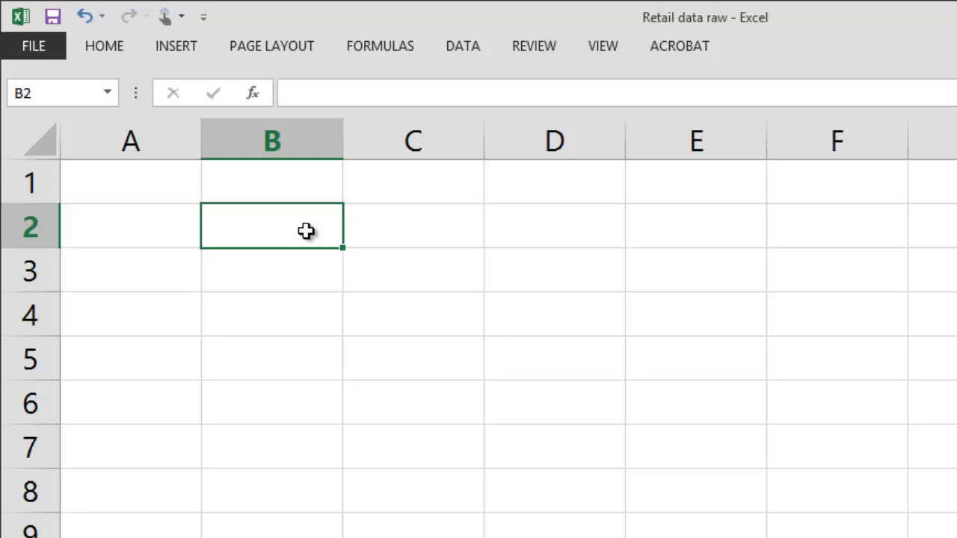
{"action": "type", "text": "100"}
{"action": "key", "text": "Return"}
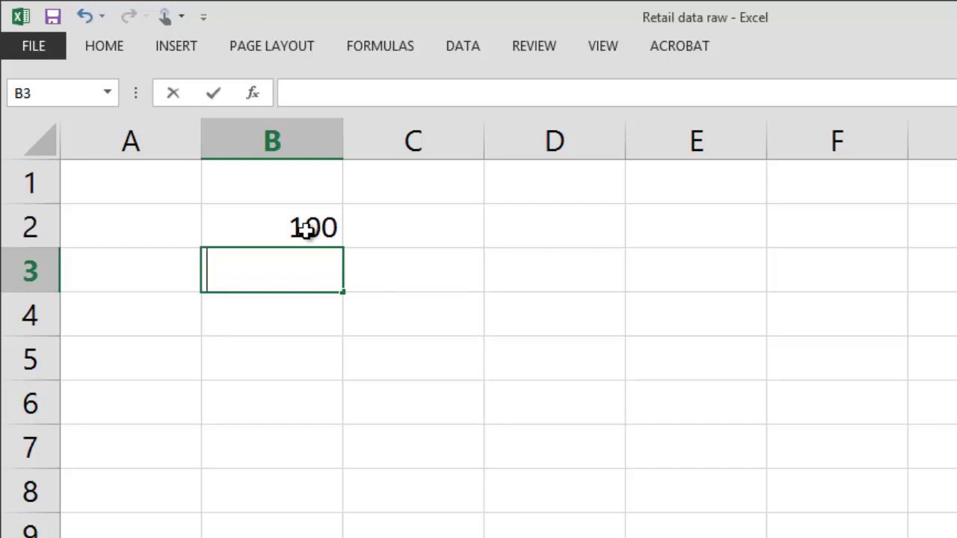
{"action": "type", "text": "=1+1+1"}
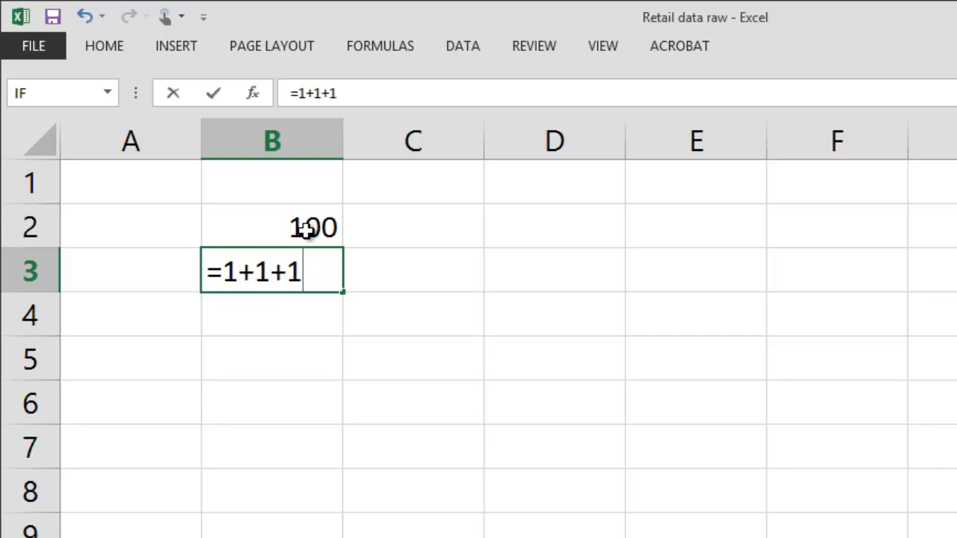
{"action": "key", "text": "Return"}
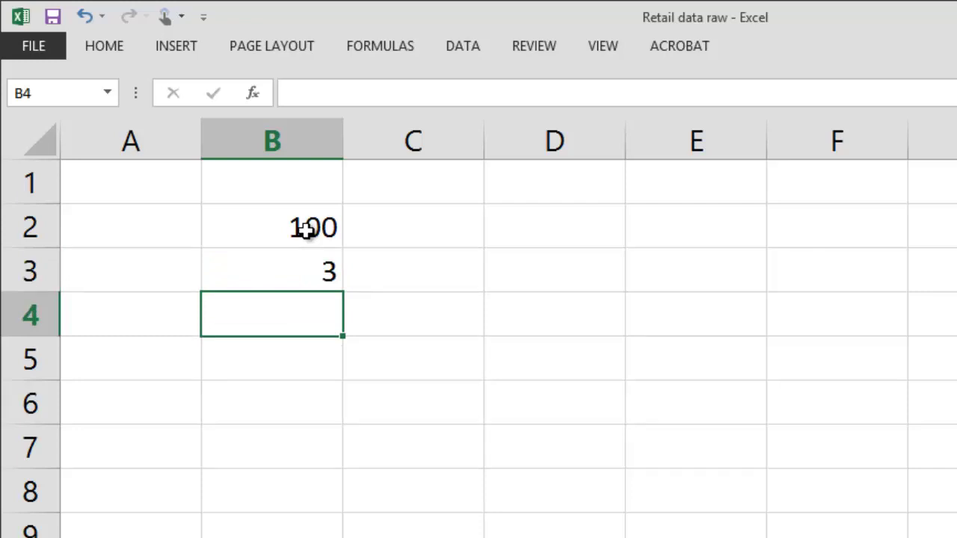
Step: Add the headings Numbers in B1 and Labels in D1
{"action": "key", "text": "Up"}
{"action": "key", "text": "Up"}
{"action": "key", "text": "Up"}
{"action": "type", "text": "Numbers"}
{"action": "key", "text": "Tab"}
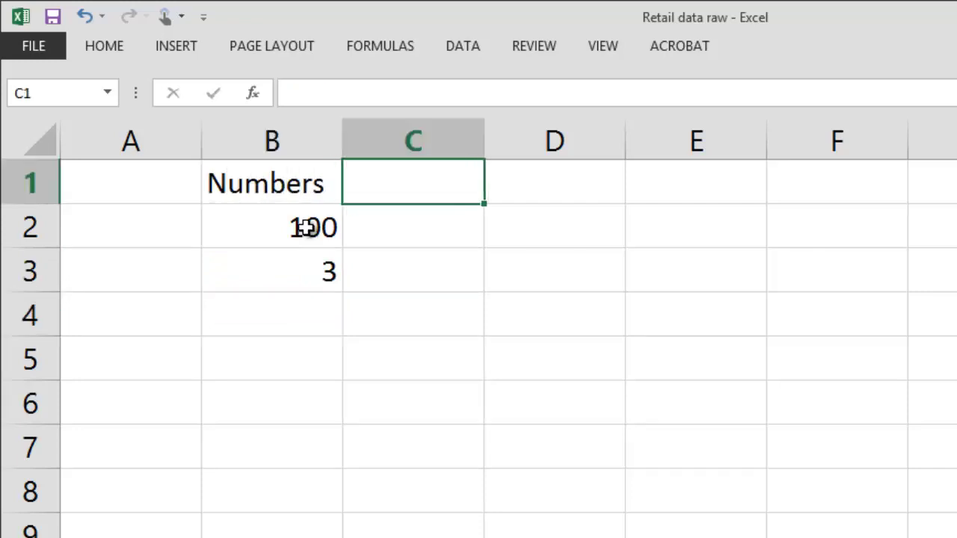
{"action": "key", "text": "Tab"}
{"action": "type", "text": "LAb"}
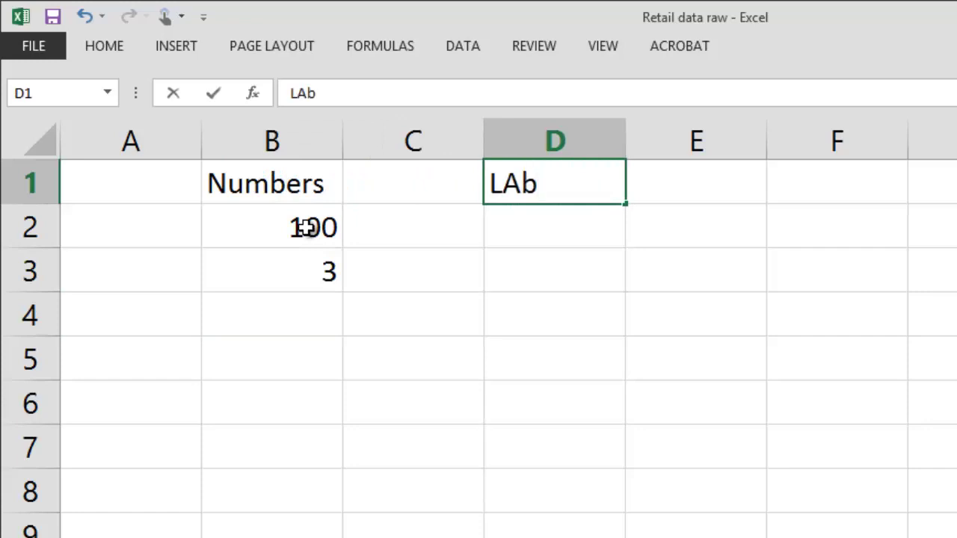
{"action": "key", "text": "BackSpace"}
{"action": "key", "text": "BackSpace"}
{"action": "type", "text": "abel"}
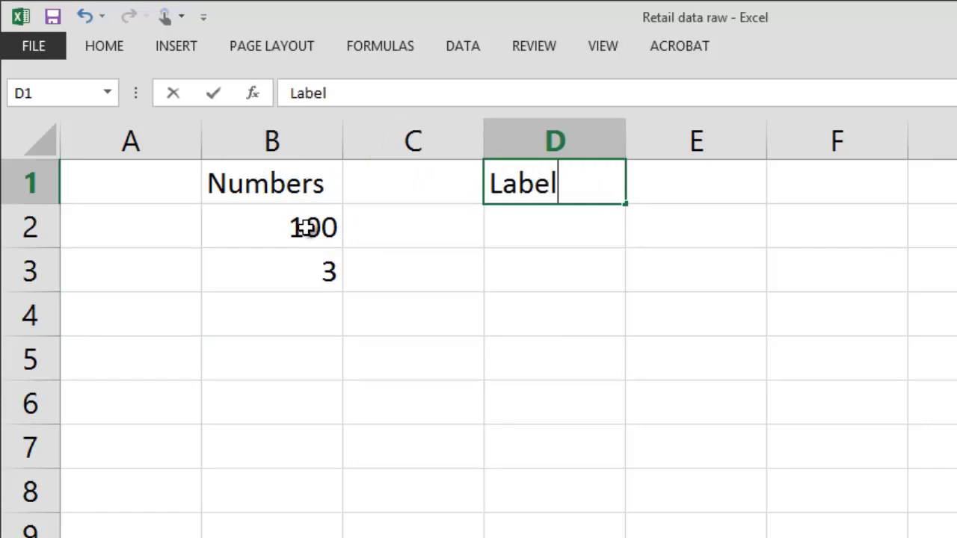
{"action": "type", "text": "s"}
{"action": "key", "text": "Return"}
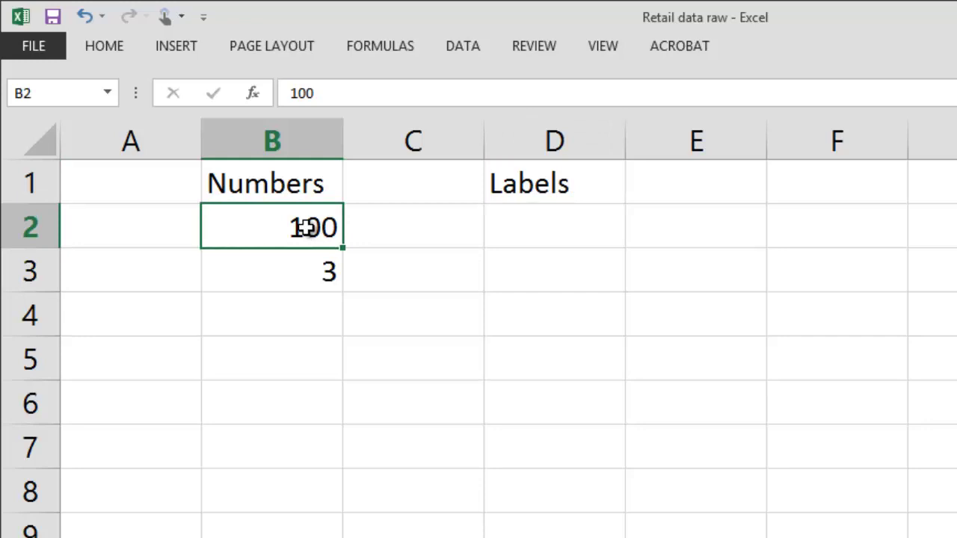
Step: Enter two names, One hundred and 100 plus 3 in D2:D5, then select D2:D5 and B2:B5
{"action": "key", "text": "Tab"}
{"action": "key", "text": "Tab"}
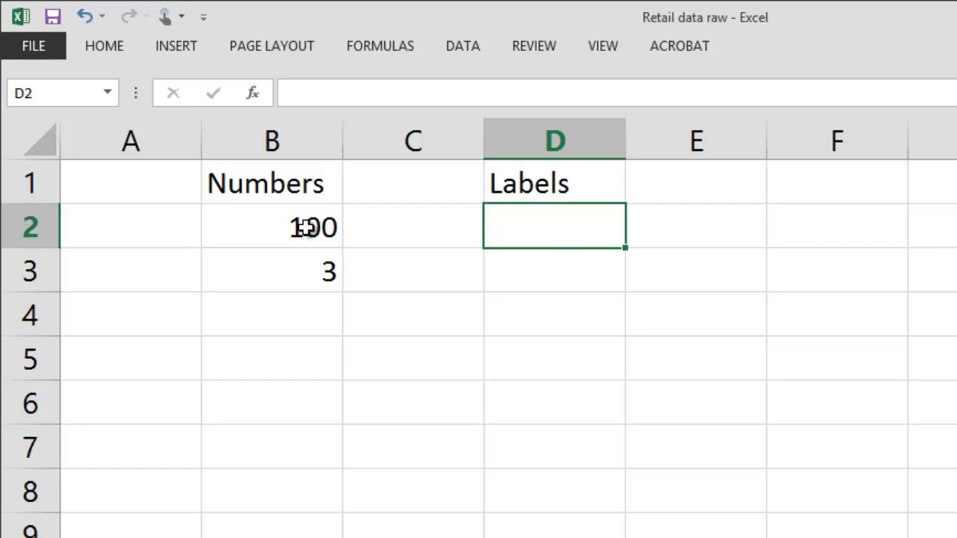
{"action": "type", "text": "Mark"}
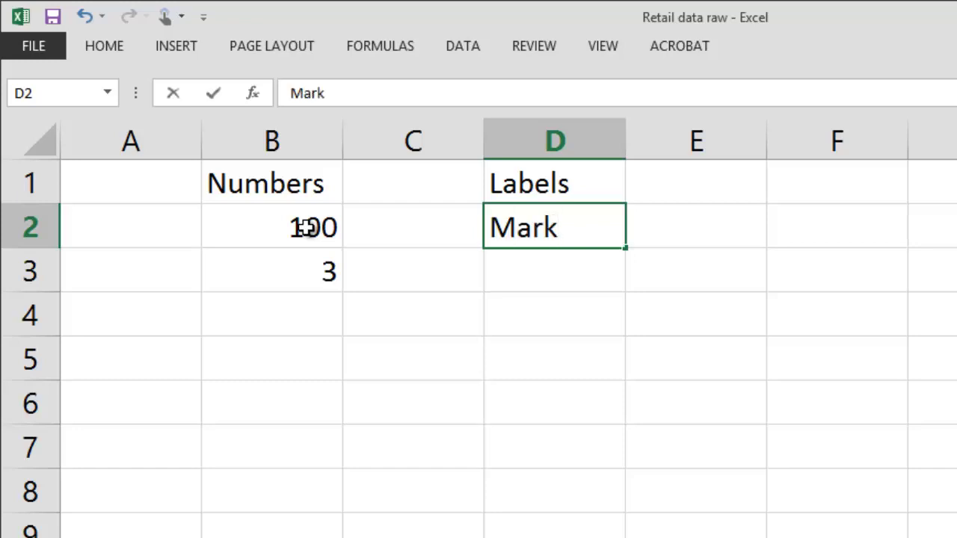
{"action": "key", "text": "Return"}
{"action": "type", "text": "Obama"}
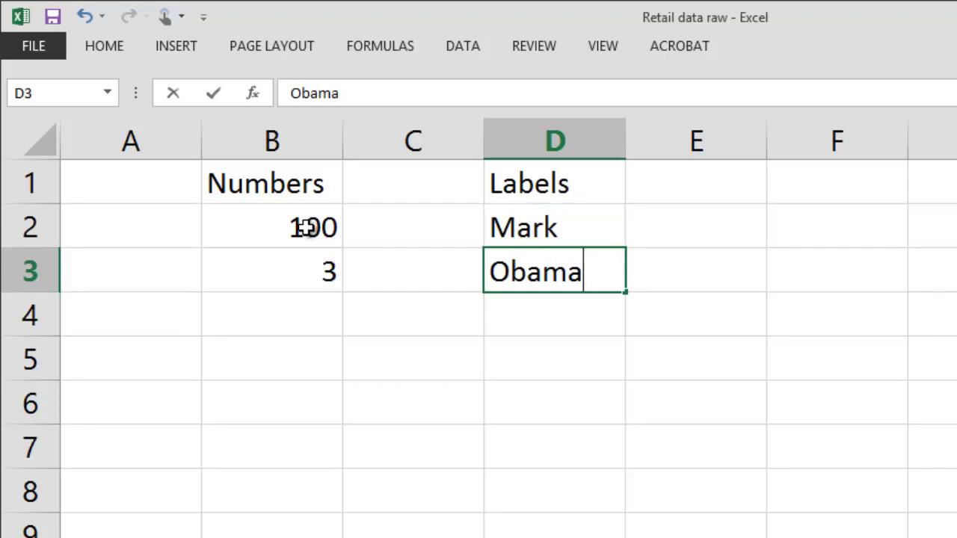
{"action": "key", "text": "Return"}
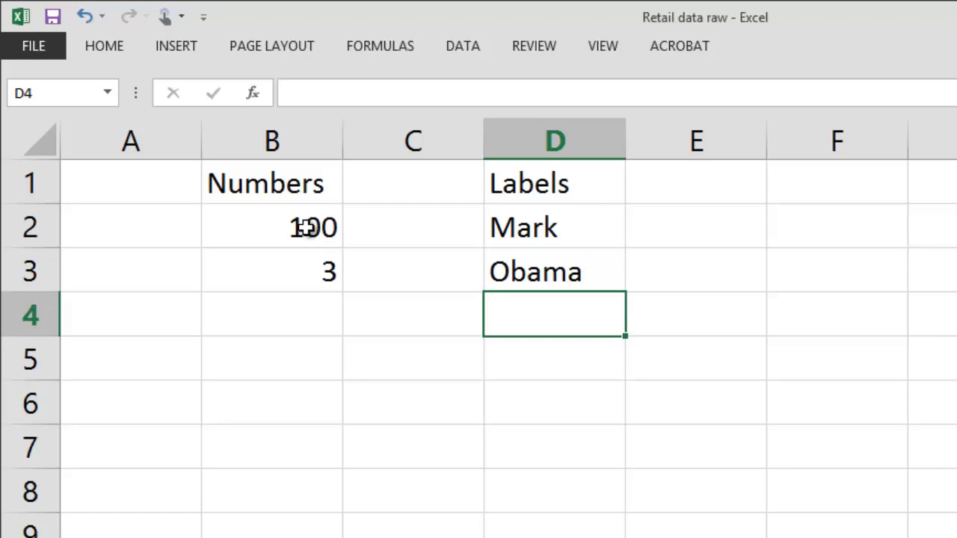
{"action": "type", "text": "One hund"}
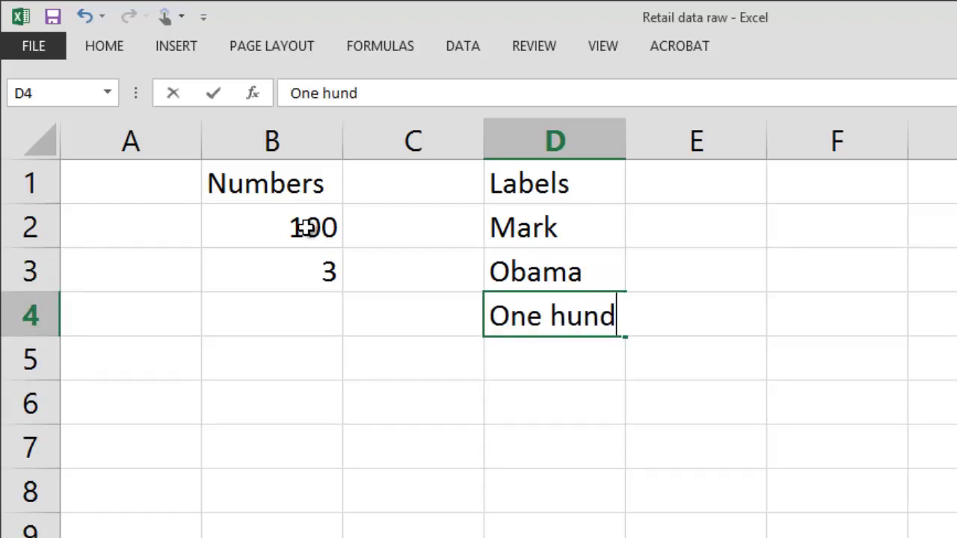
{"action": "type", "text": "red"}
{"action": "key", "text": "Return"}
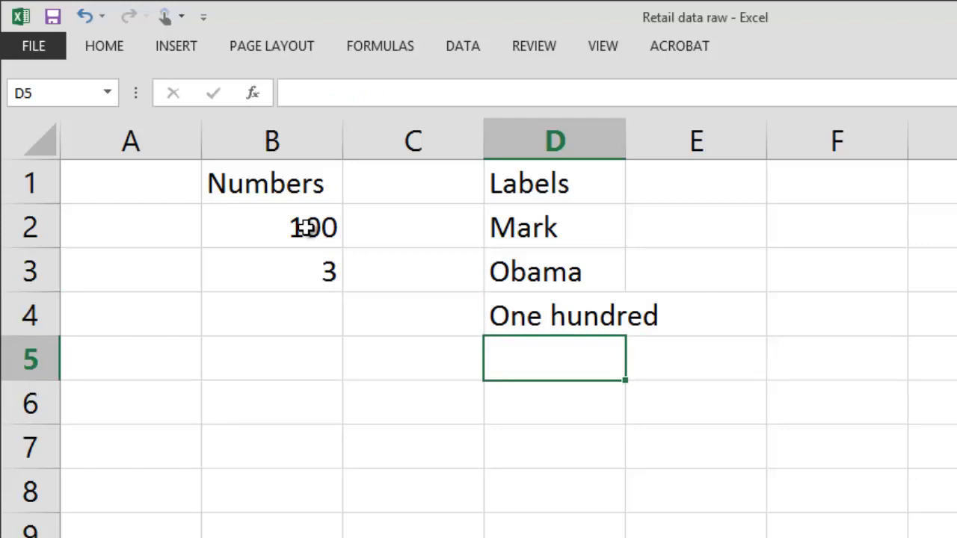
{"action": "type", "text": "100 pl"}
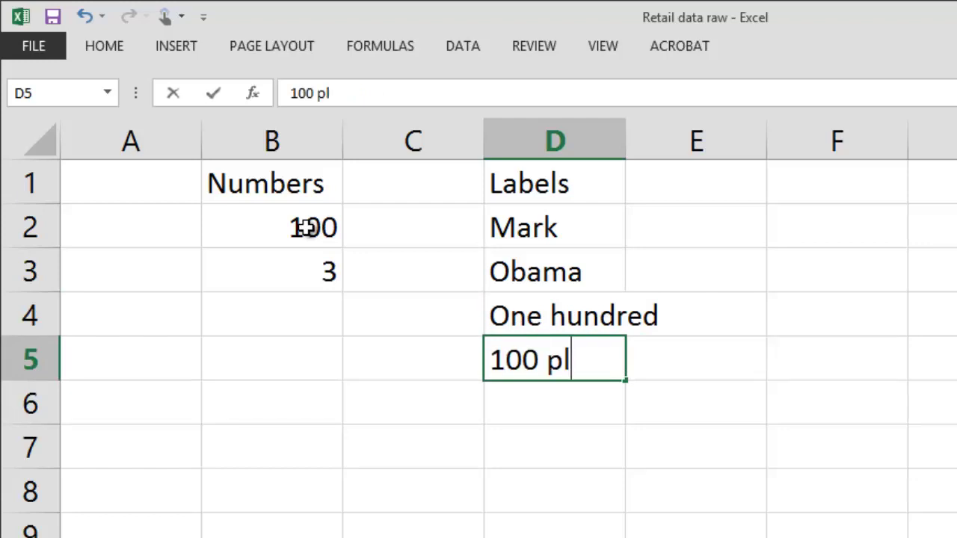
{"action": "type", "text": "us 3"}
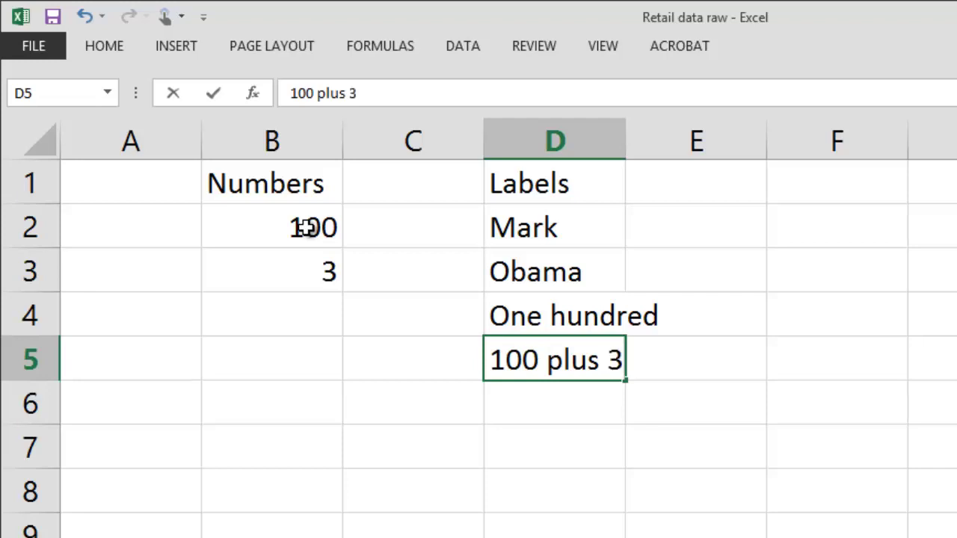
{"action": "key", "text": "Return"}
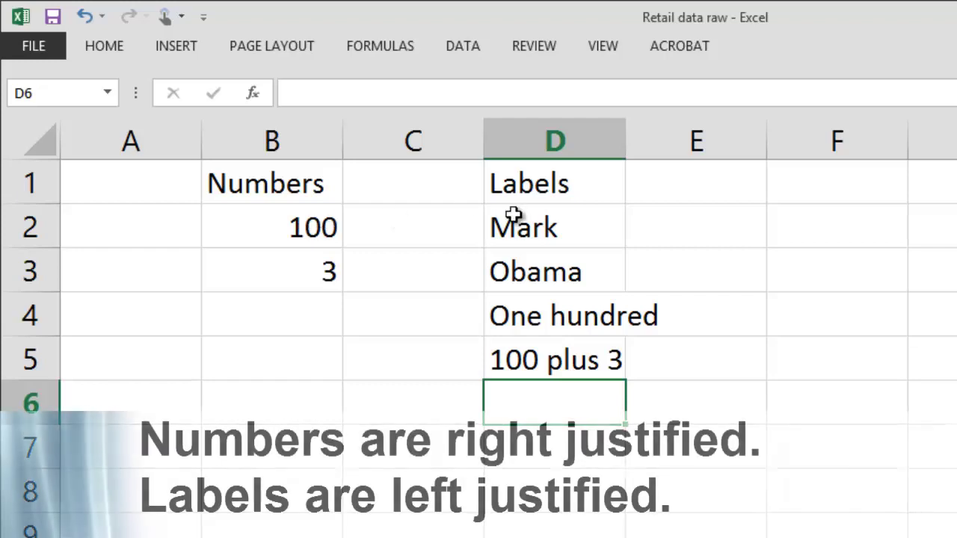
{"action": "left_click_drag", "start_coordinate": [515, 216], "coordinate": [516, 378]}
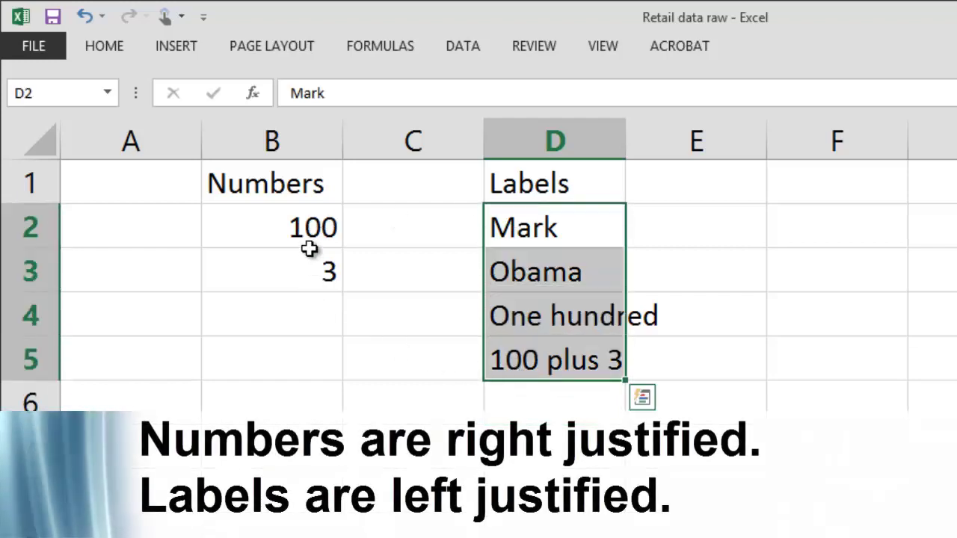
{"action": "left_click_drag", "start_coordinate": [313, 226], "coordinate": [298, 423]}
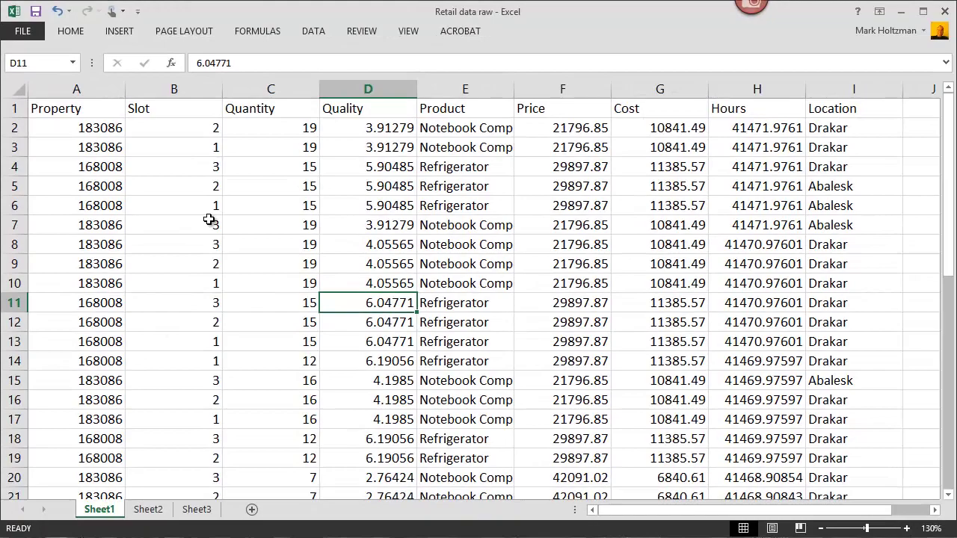
Step: Select the Quality values D2:D10 and bring up the Home ribbon's number formatting commands
{"action": "scroll", "coordinate": [209, 219], "scroll_direction": "down", "scroll_amount": 9}
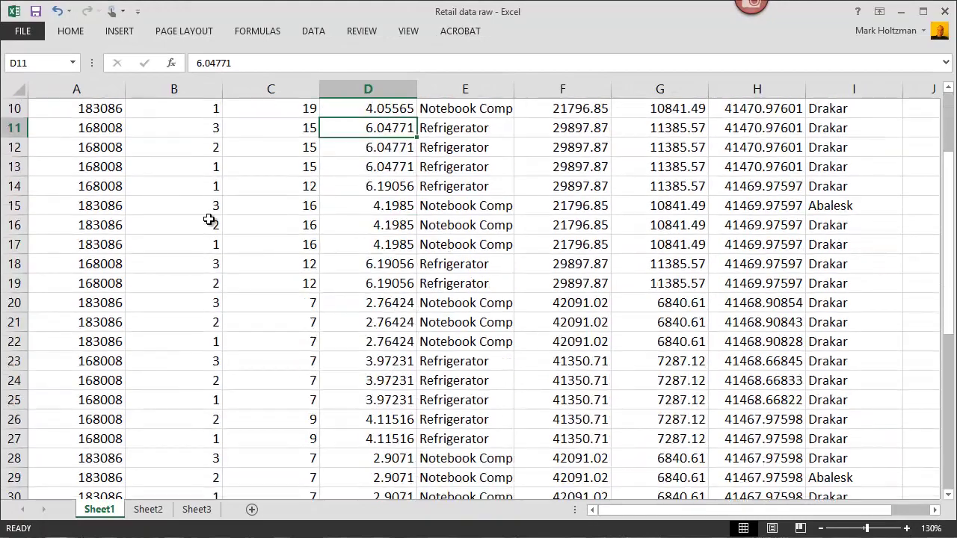
{"action": "scroll", "coordinate": [209, 219], "scroll_direction": "up", "scroll_amount": 9}
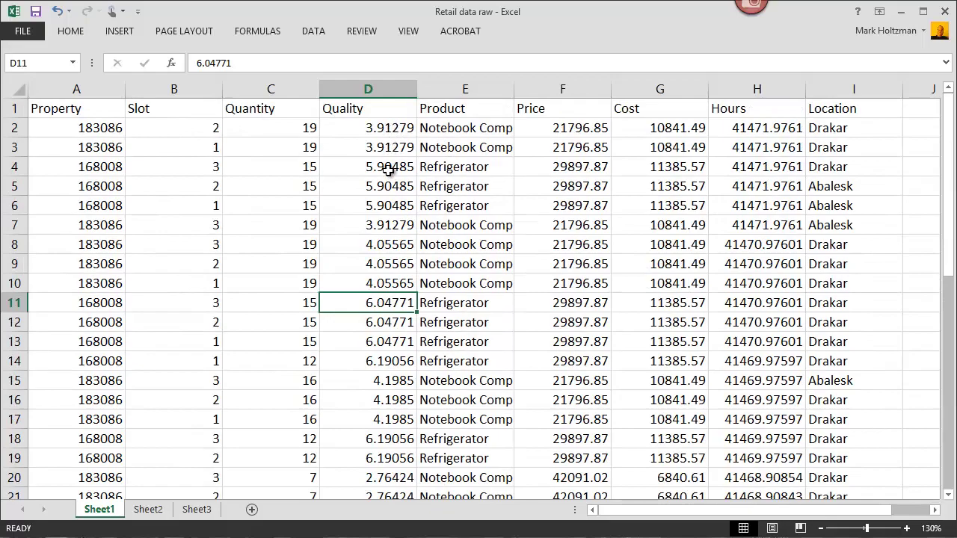
{"action": "left_click_drag", "start_coordinate": [381, 129], "coordinate": [389, 251]}
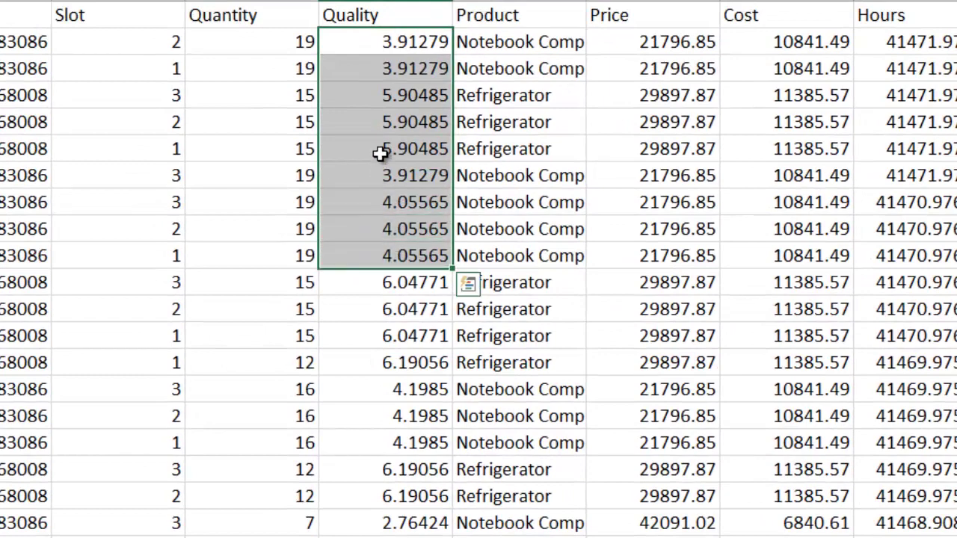
{"action": "right_click", "coordinate": [382, 98]}
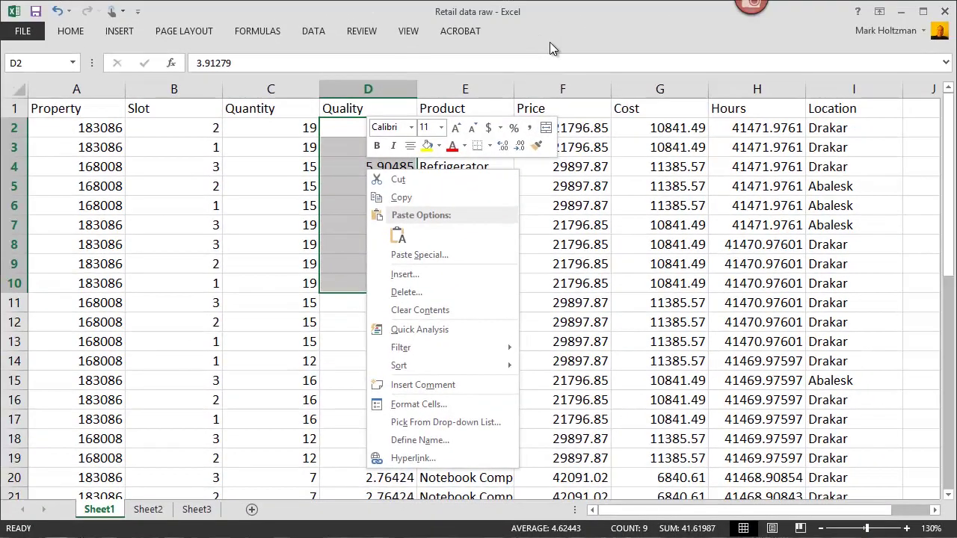
{"action": "left_click", "coordinate": [553, 43]}
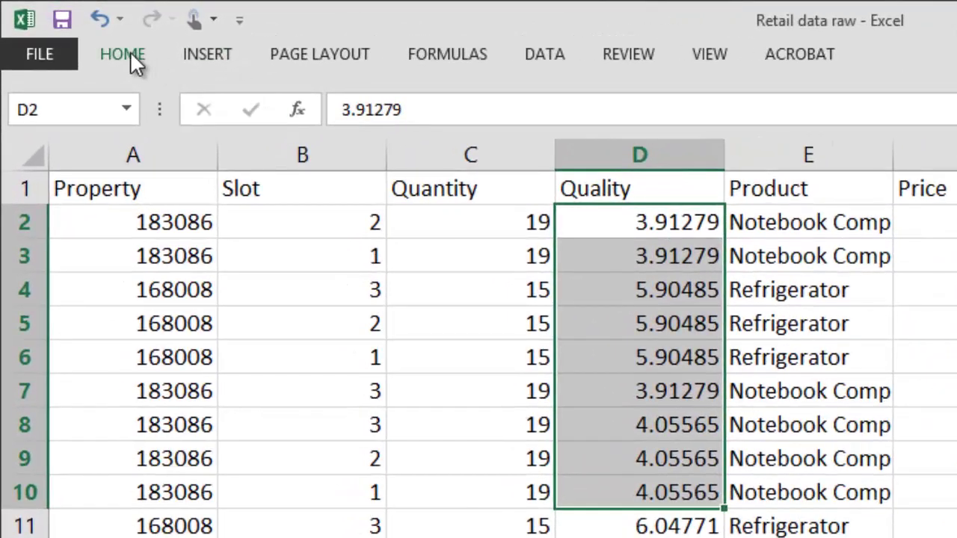
{"action": "left_click", "coordinate": [129, 52]}
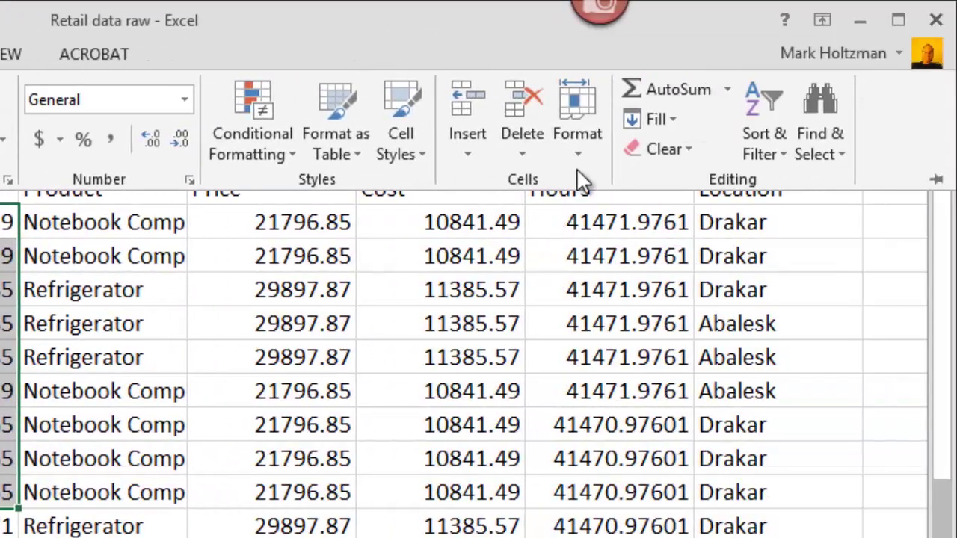
Step: Pin the ribbon and reduce the Quality values to two decimals, e.g. 3.91 and 5.90
{"action": "left_click", "coordinate": [938, 184]}
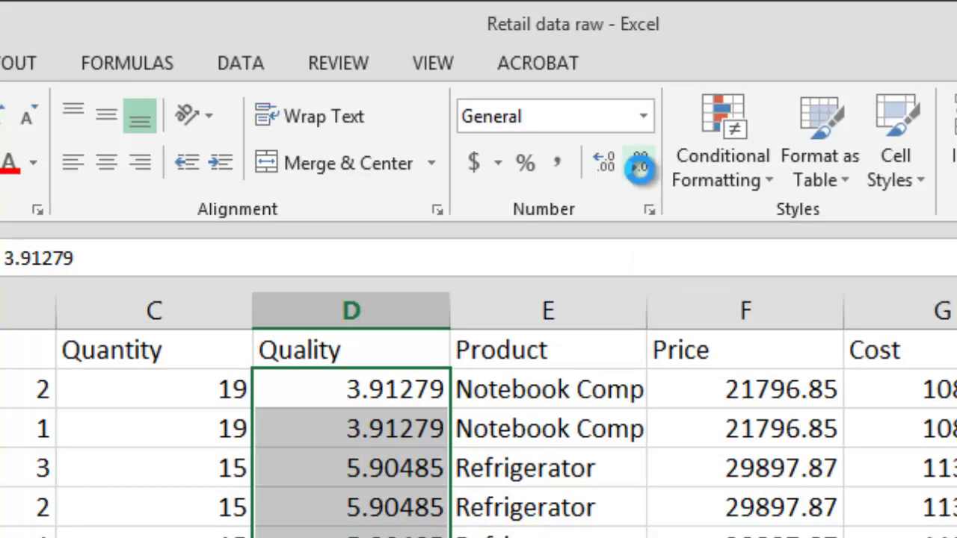
{"action": "left_click", "coordinate": [641, 171]}
{"action": "left_click", "coordinate": [641, 171]}
{"action": "left_click", "coordinate": [640, 170]}
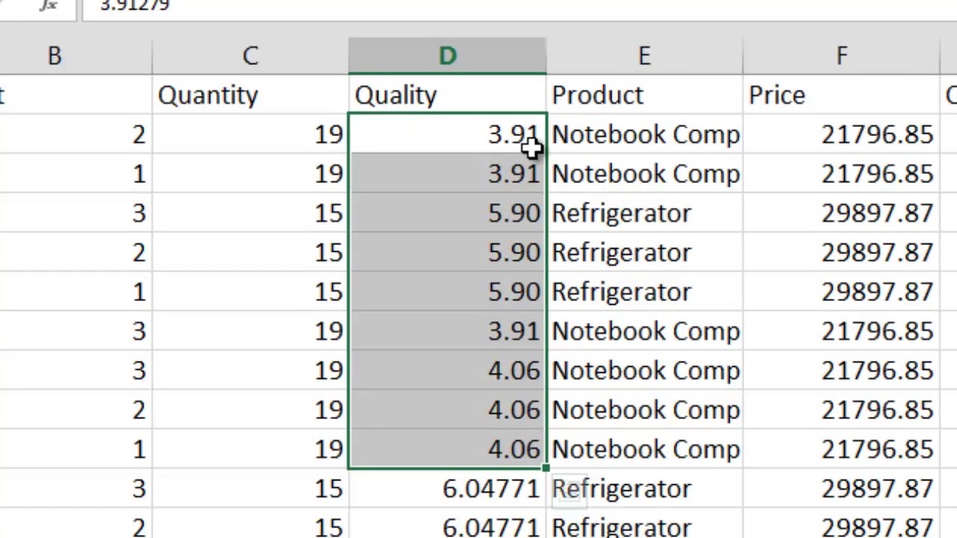
{"action": "left_click_drag", "start_coordinate": [487, 253], "coordinate": [474, 314]}
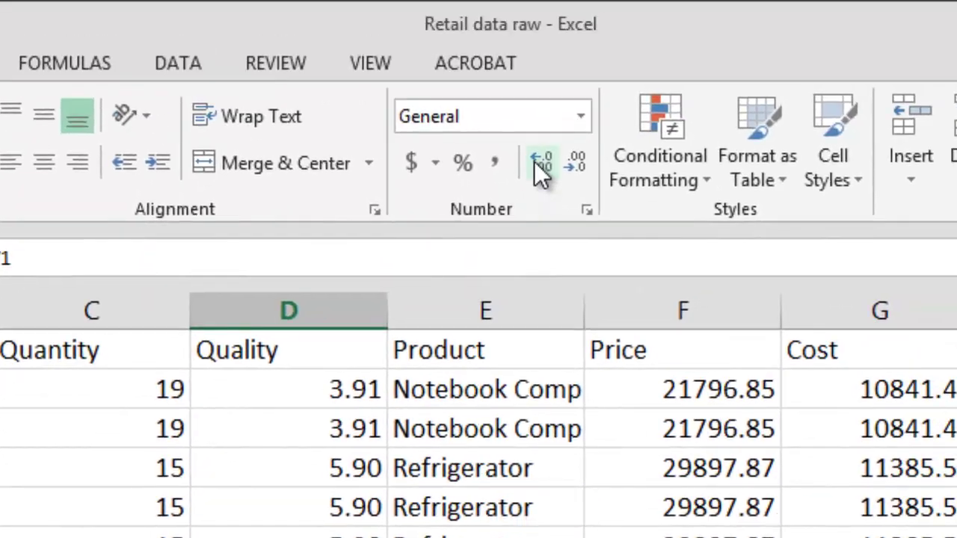
{"action": "left_click", "coordinate": [569, 32]}
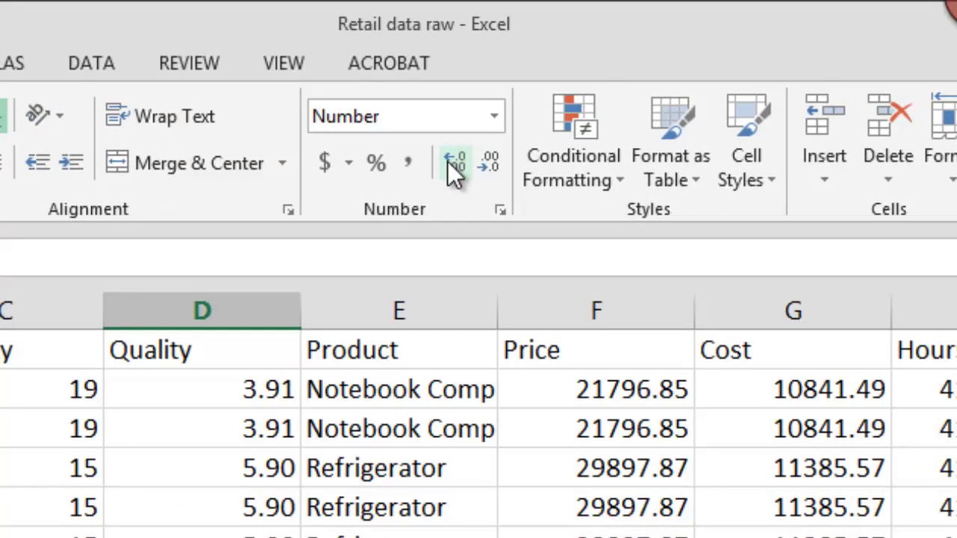
Step: Add thousands separators to the Cost values in column G, e.g. 10,841.49
{"action": "left_click", "coordinate": [392, 435]}
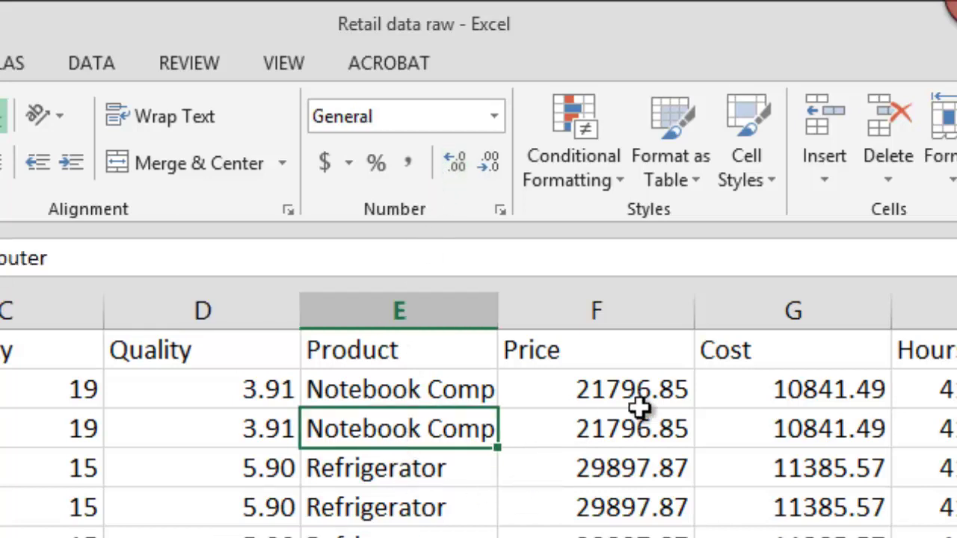
{"action": "left_click_drag", "start_coordinate": [771, 386], "coordinate": [762, 513]}
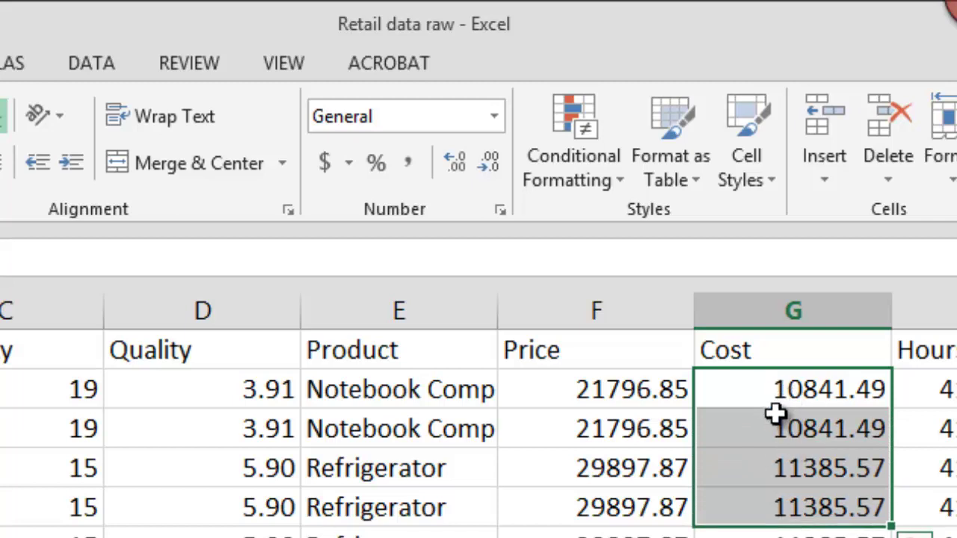
{"action": "left_click", "coordinate": [770, 387]}
{"action": "left_click_drag", "start_coordinate": [770, 387], "coordinate": [777, 533]}
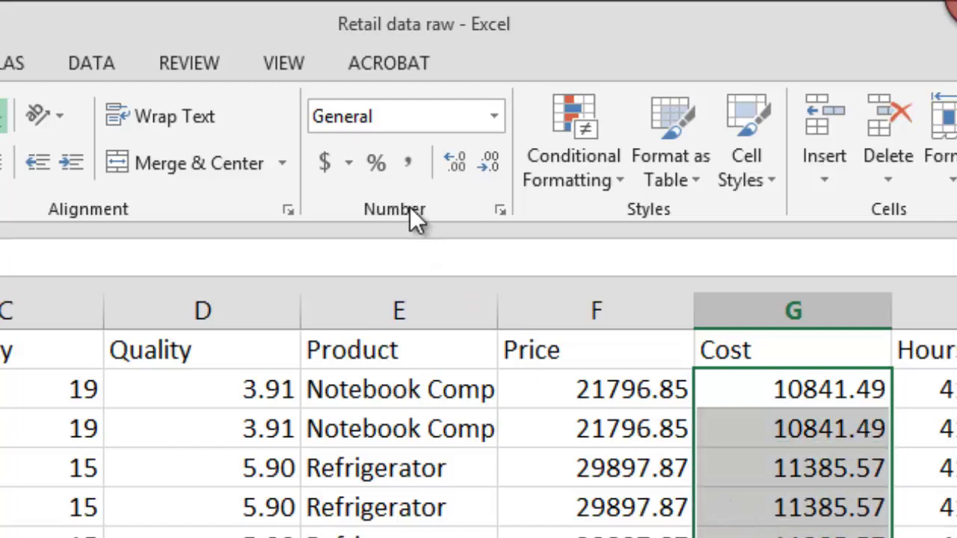
{"action": "left_click", "coordinate": [408, 168]}
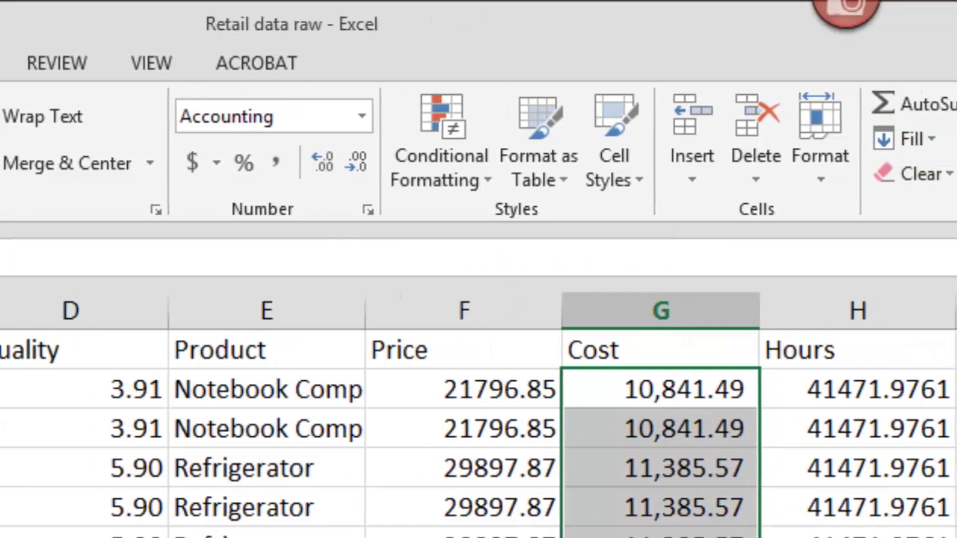
Step: Give the Hours values comma style with two decimals, e.g. 41,471.98
{"action": "left_click_drag", "start_coordinate": [728, 389], "coordinate": [707, 527]}
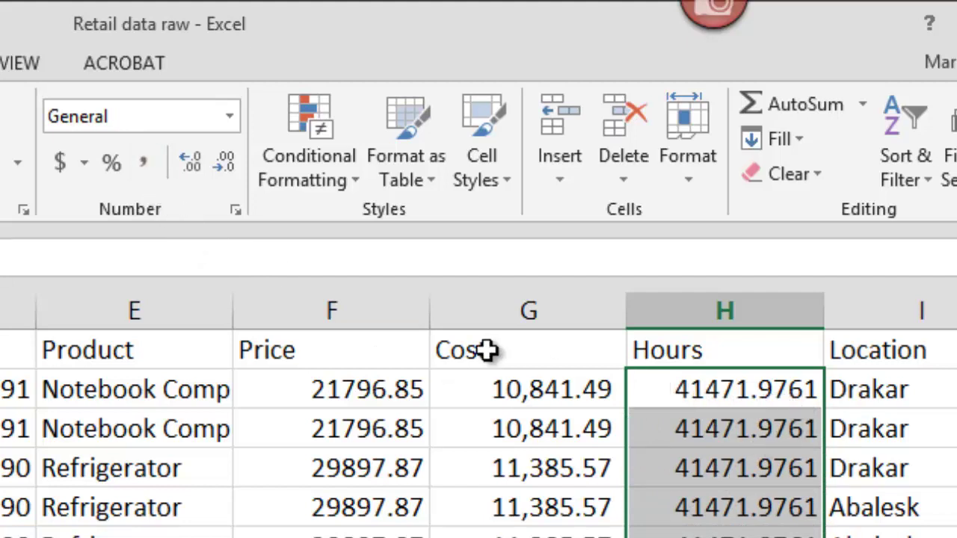
{"action": "left_click", "coordinate": [142, 165]}
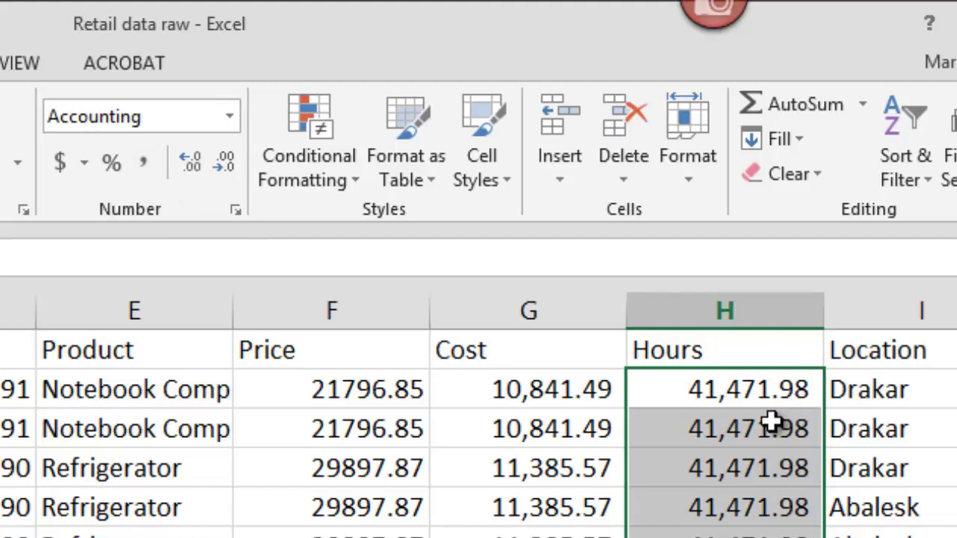
{"action": "left_click", "coordinate": [189, 167]}
{"action": "left_click", "coordinate": [189, 167]}
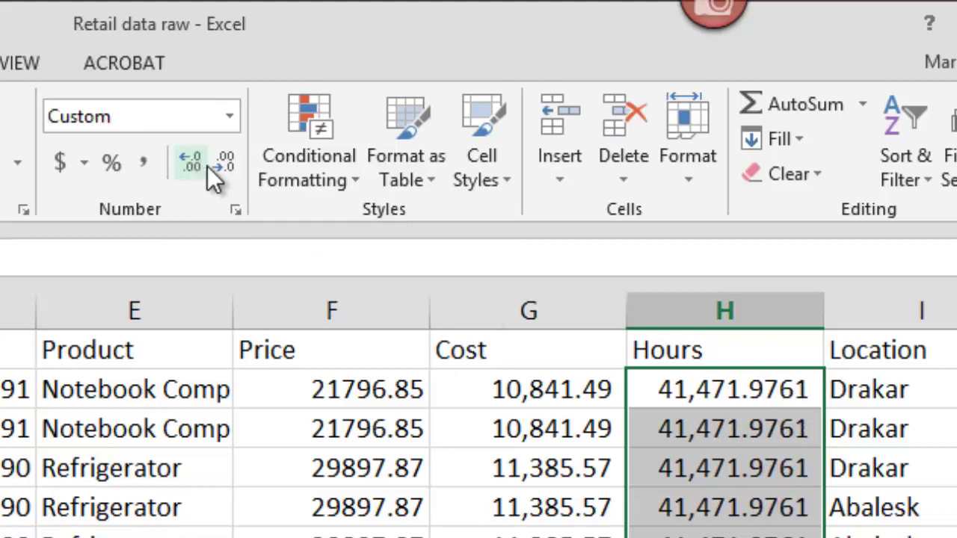
{"action": "left_click", "coordinate": [222, 161]}
{"action": "left_click", "coordinate": [222, 161]}
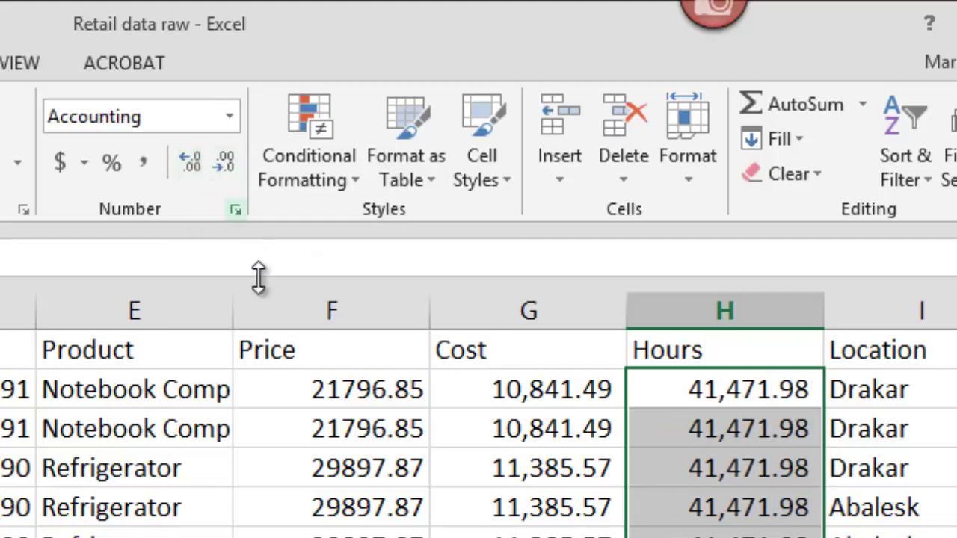
Step: Apply dollar Accounting format to Cost values G2:G6, e.g. $ 10,841.49
{"action": "left_click", "coordinate": [523, 535]}
{"action": "left_click_drag", "start_coordinate": [523, 536], "coordinate": [538, 401]}
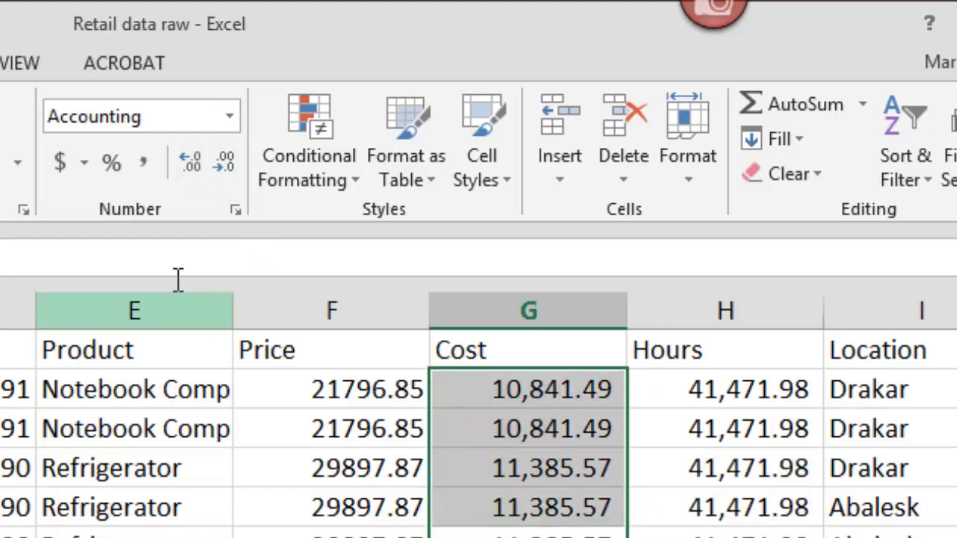
{"action": "left_click", "coordinate": [82, 163]}
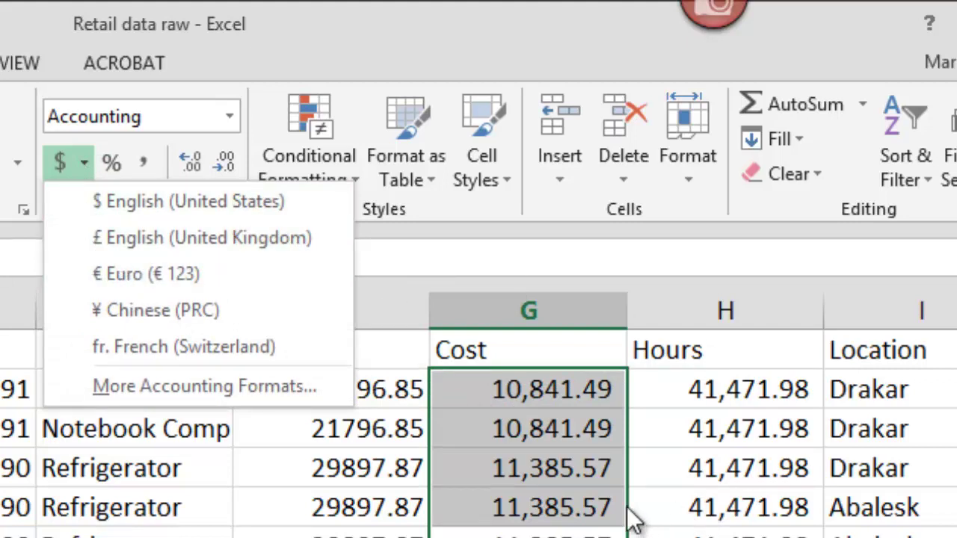
{"action": "key", "text": "Escape"}
{"action": "left_click_drag", "start_coordinate": [561, 378], "coordinate": [576, 535]}
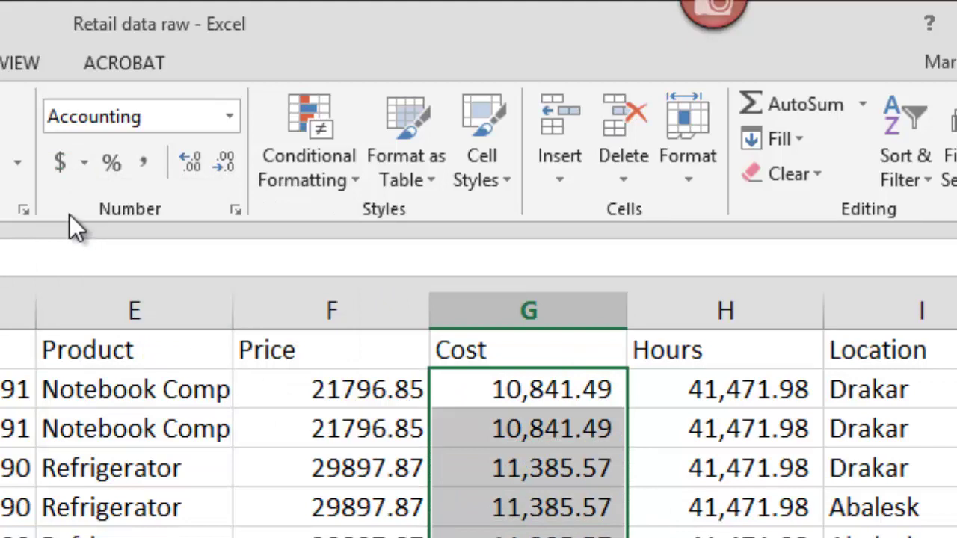
{"action": "left_click", "coordinate": [60, 164]}
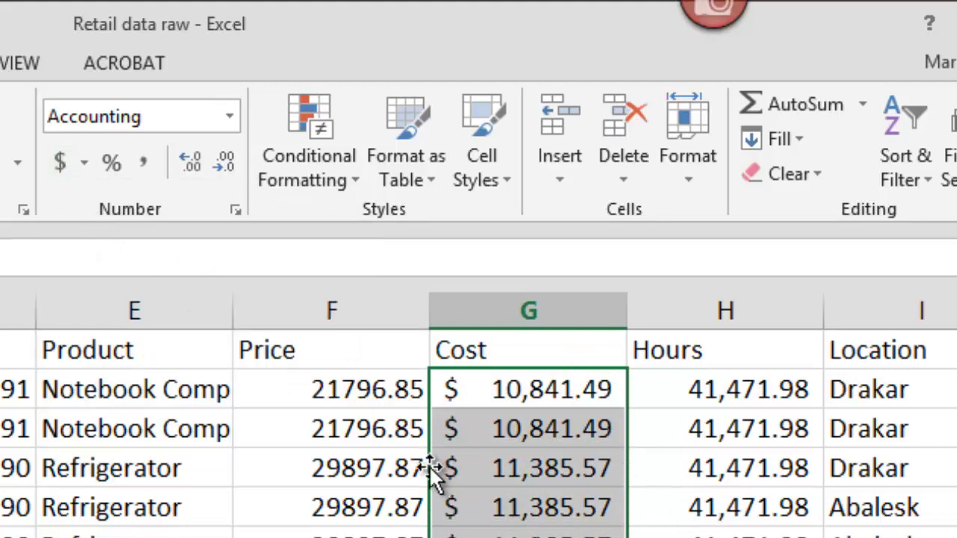
{"action": "left_click_drag", "start_coordinate": [496, 391], "coordinate": [483, 537]}
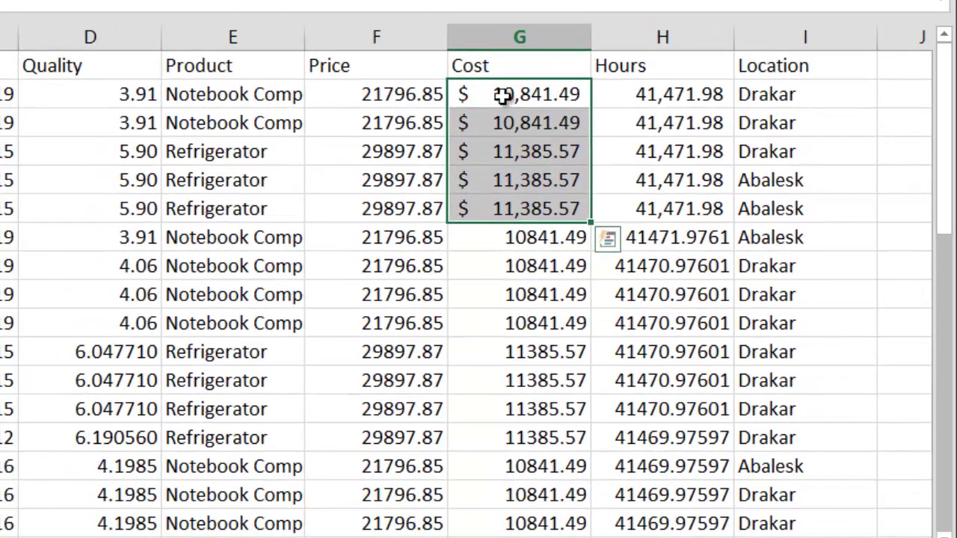
{"action": "right_click", "coordinate": [502, 94]}
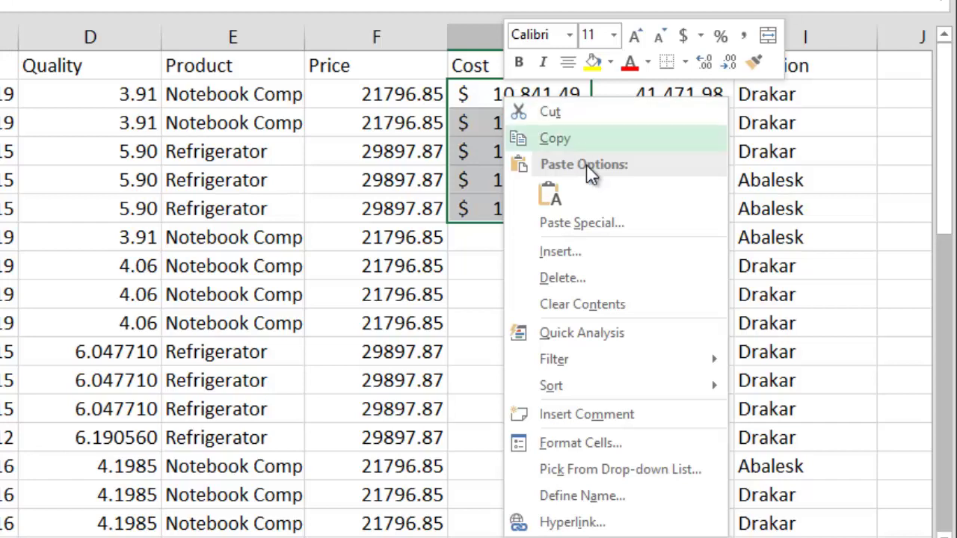
{"action": "left_click", "coordinate": [594, 443]}
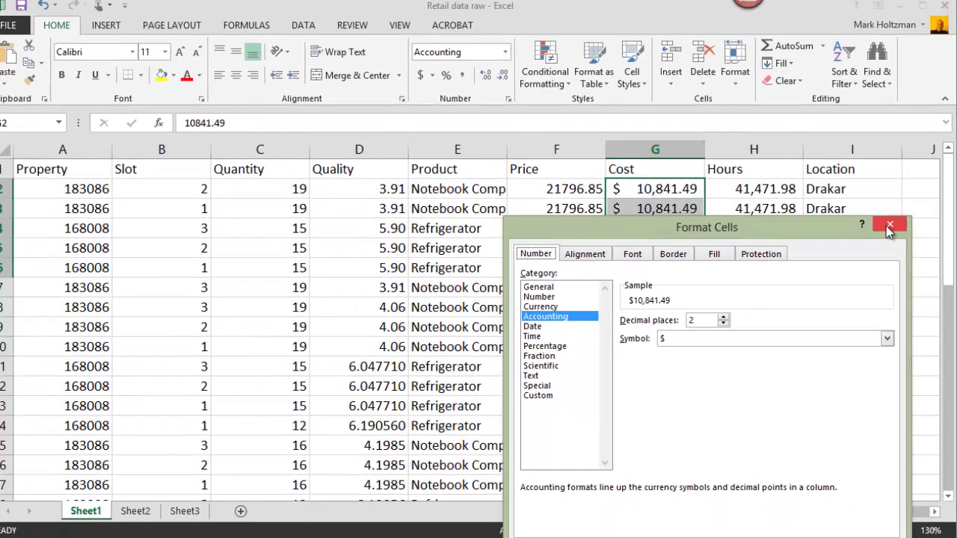
{"action": "left_click", "coordinate": [860, 145]}
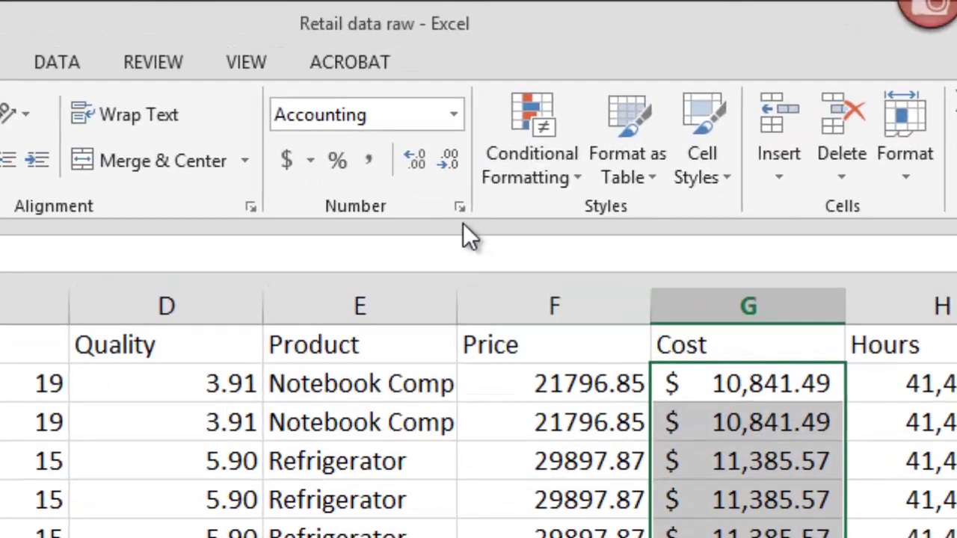
{"action": "left_click", "coordinate": [459, 208]}
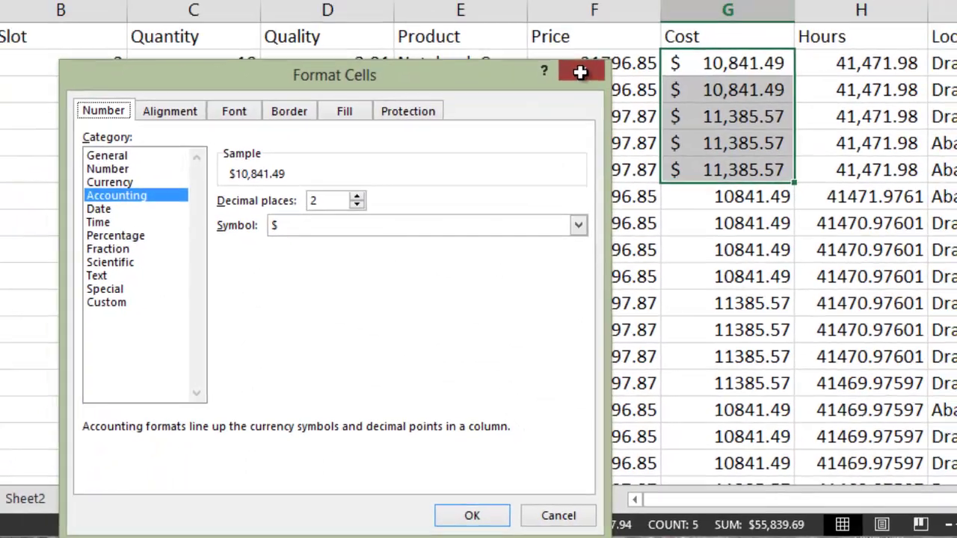
{"action": "left_click", "coordinate": [588, 40]}
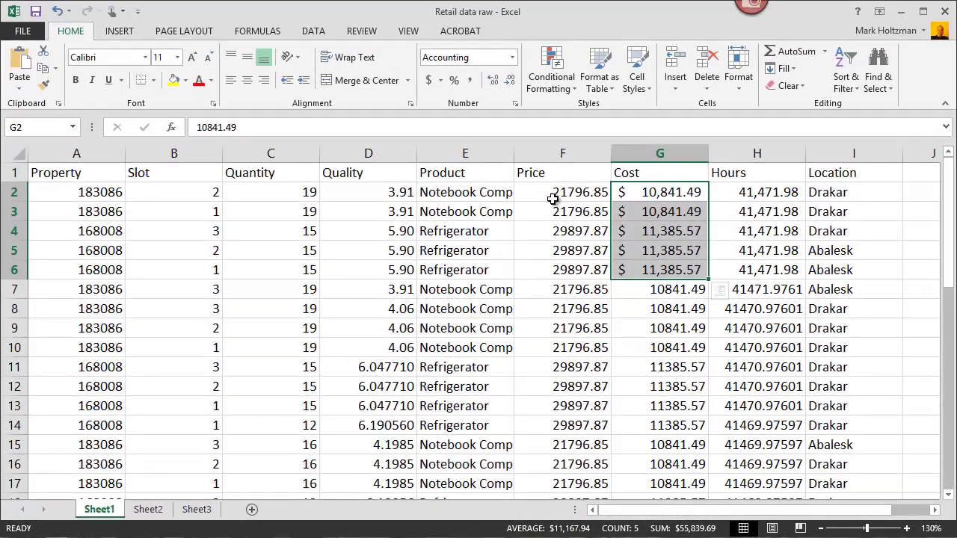
Step: Insert a new blank column A before Property
{"action": "left_click", "coordinate": [532, 245]}
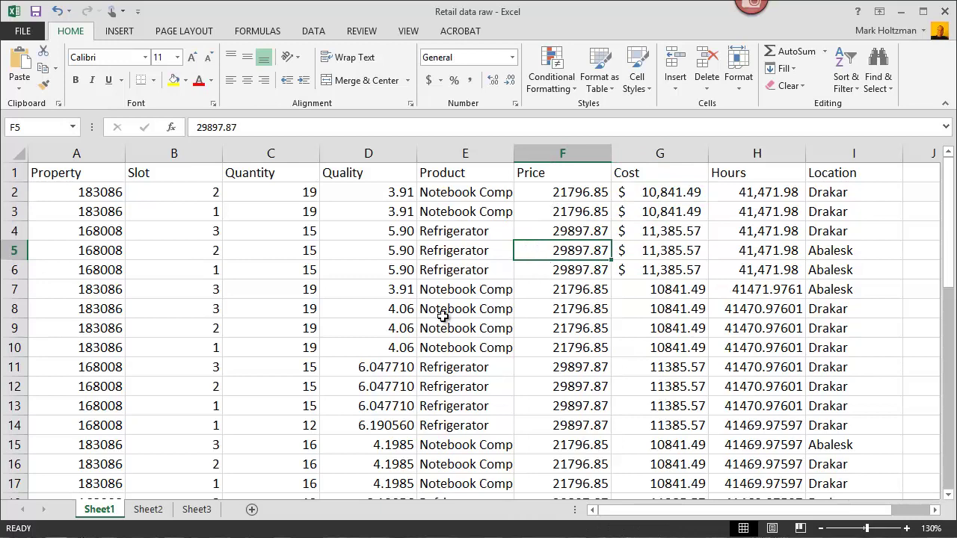
{"action": "left_click", "coordinate": [68, 153]}
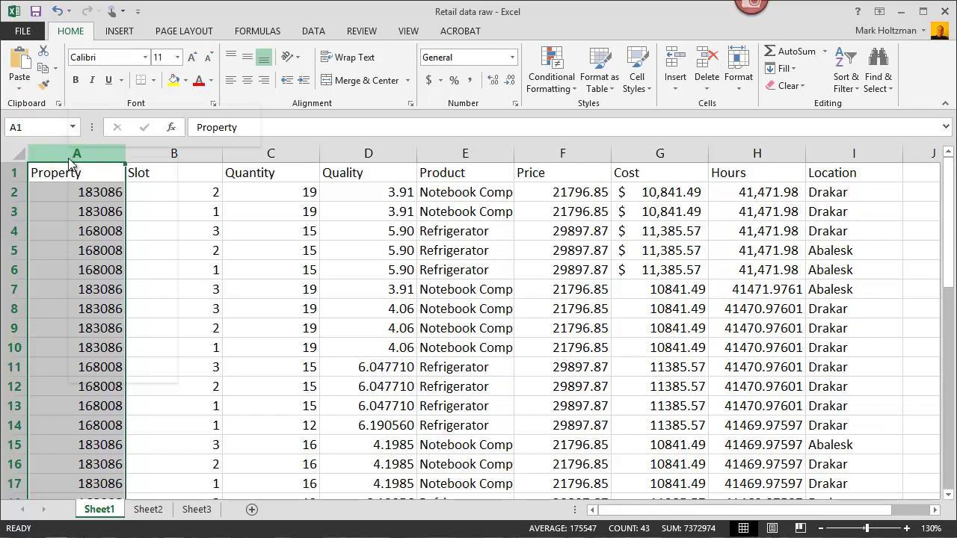
{"action": "right_click", "coordinate": [70, 158]}
{"action": "left_click", "coordinate": [109, 263]}
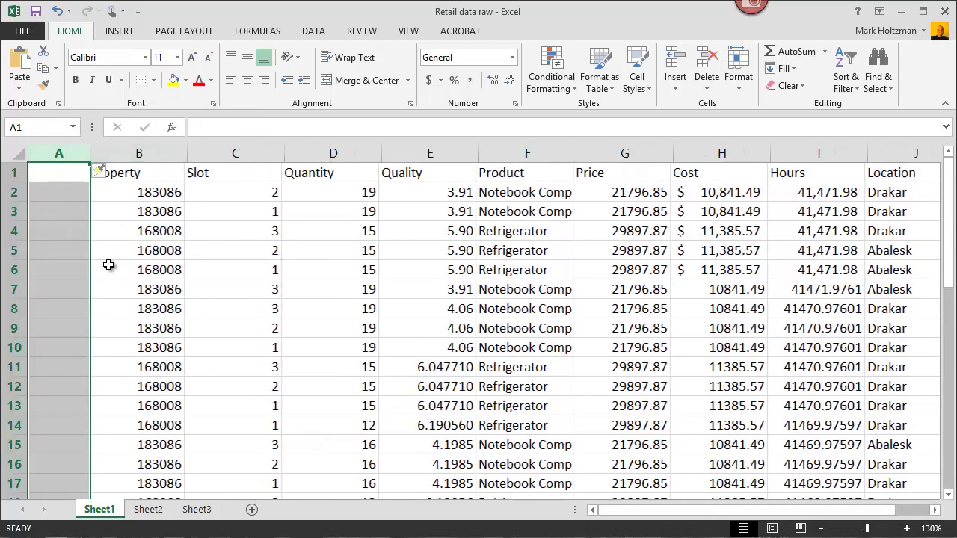
Step: Enter August 11, 2013 in A2, which displays as 11-Aug-13
{"action": "left_click", "coordinate": [70, 193]}
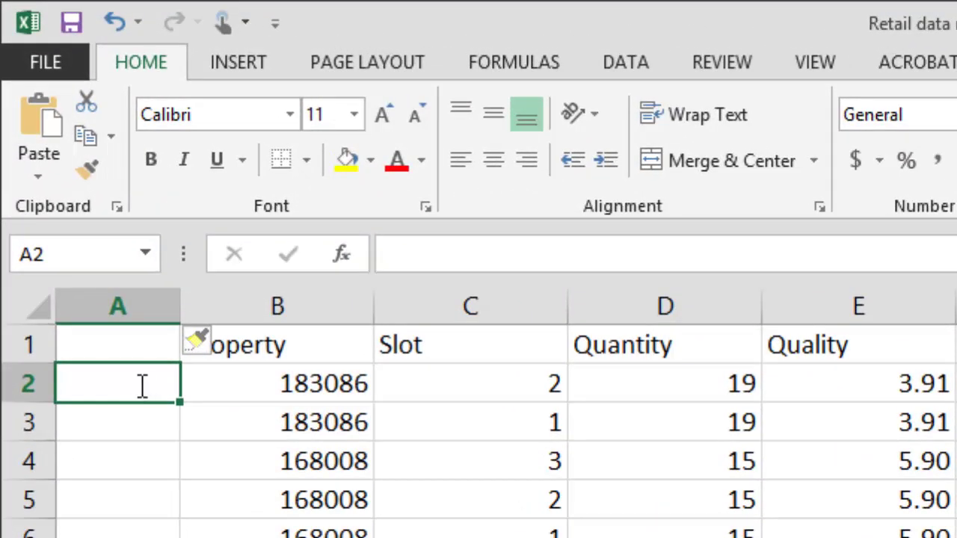
{"action": "type", "text": "August 11, 2013"}
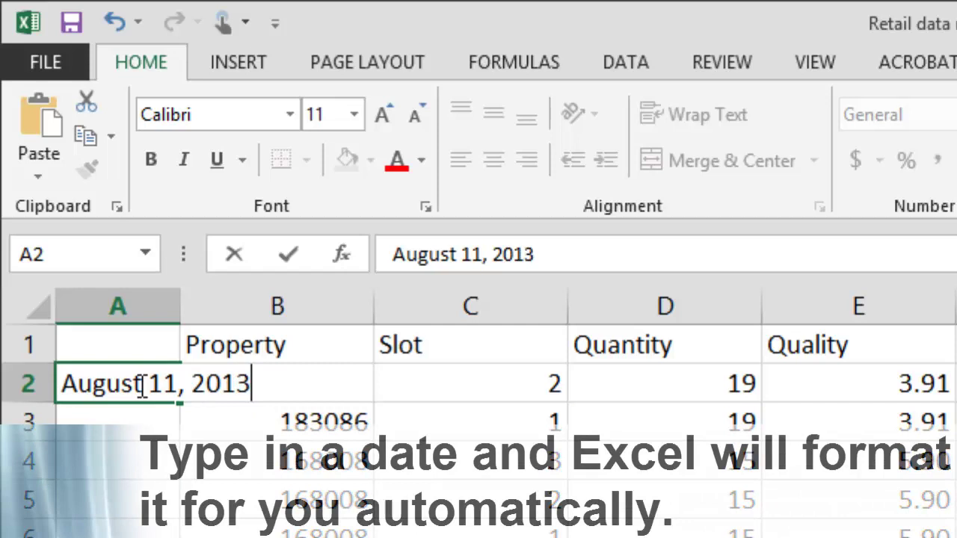
{"action": "key", "text": "Return"}
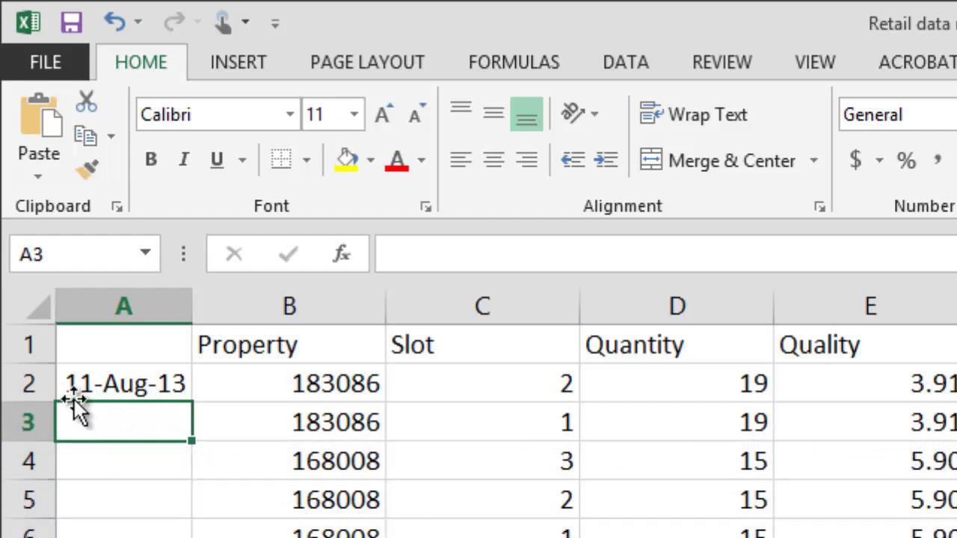
{"action": "left_click", "coordinate": [142, 384]}
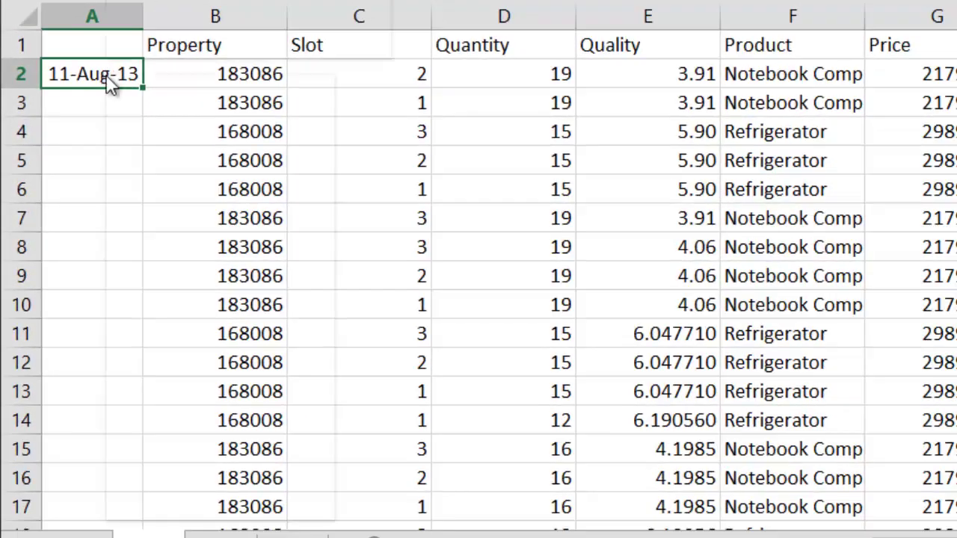
{"action": "right_click", "coordinate": [108, 78]}
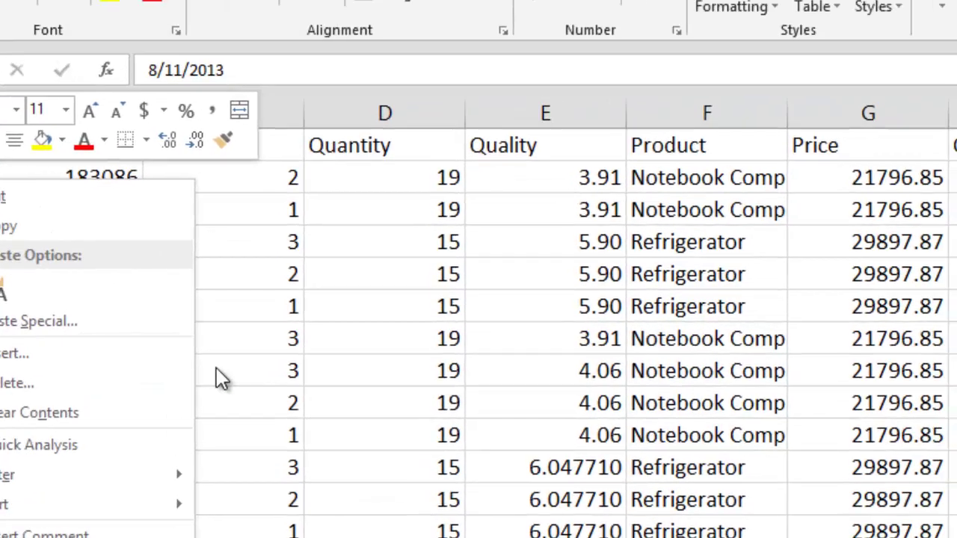
{"action": "key", "text": "Escape"}
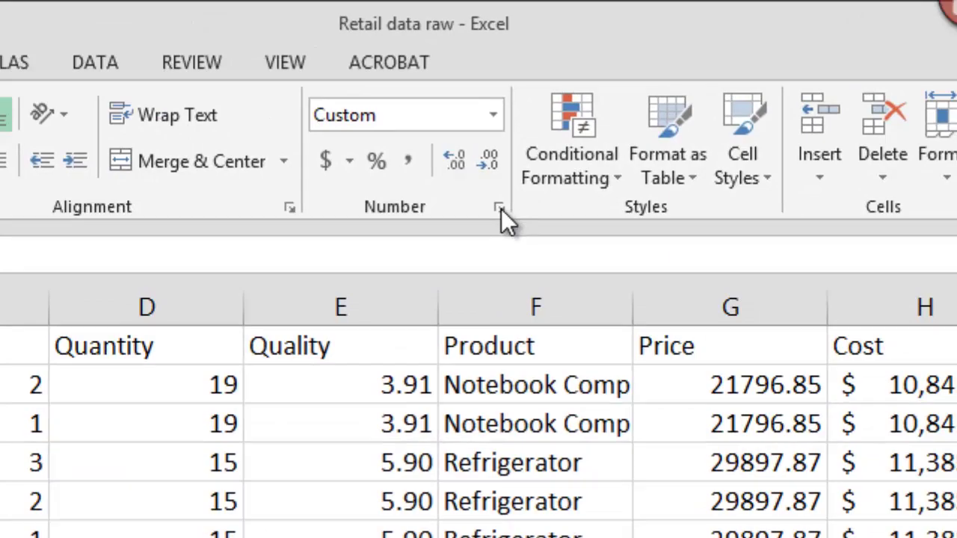
Step: Format the A2 date with a full-month-name date style
{"action": "left_click", "coordinate": [499, 208]}
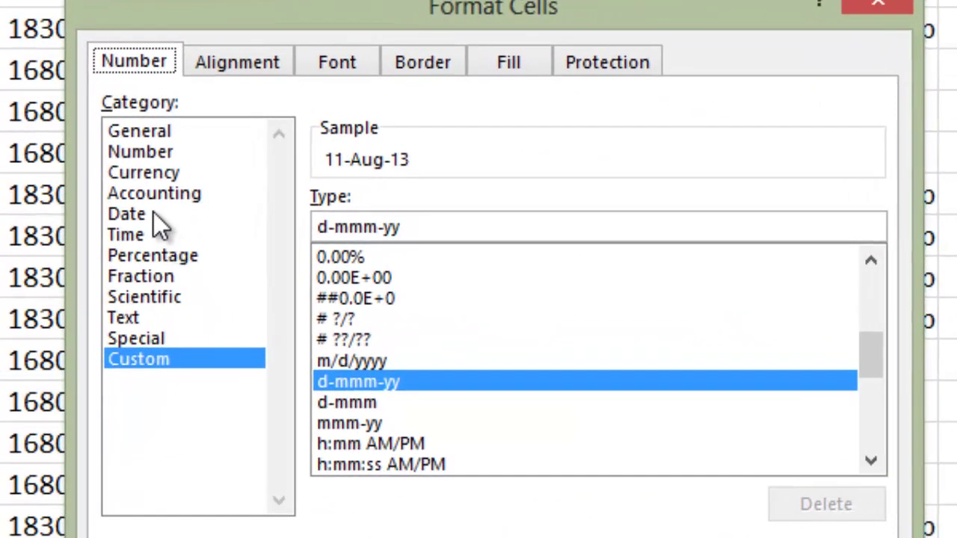
{"action": "left_click", "coordinate": [119, 197]}
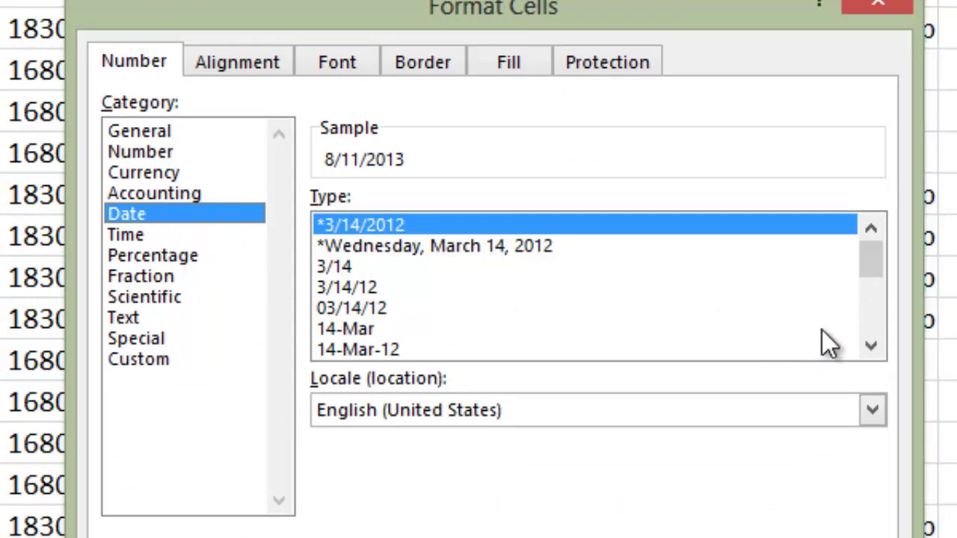
{"action": "left_click", "coordinate": [867, 355]}
{"action": "left_click", "coordinate": [864, 356]}
{"action": "left_click", "coordinate": [871, 348]}
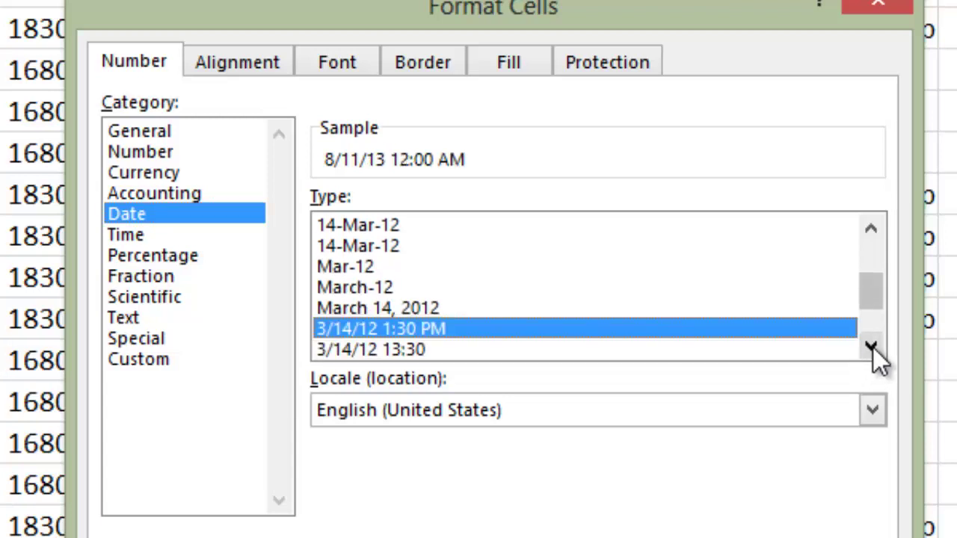
{"action": "left_click", "coordinate": [871, 348]}
{"action": "left_click", "coordinate": [872, 347]}
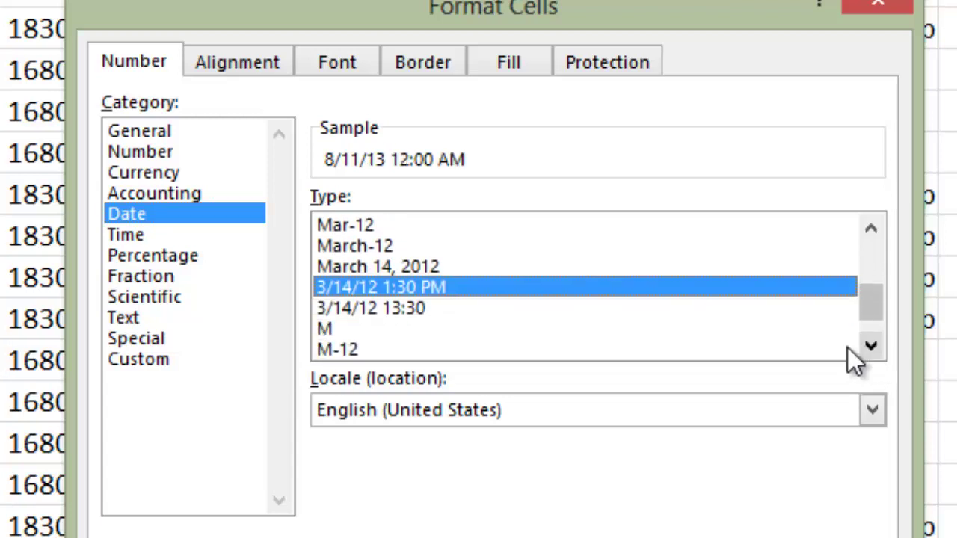
{"action": "left_click", "coordinate": [416, 267]}
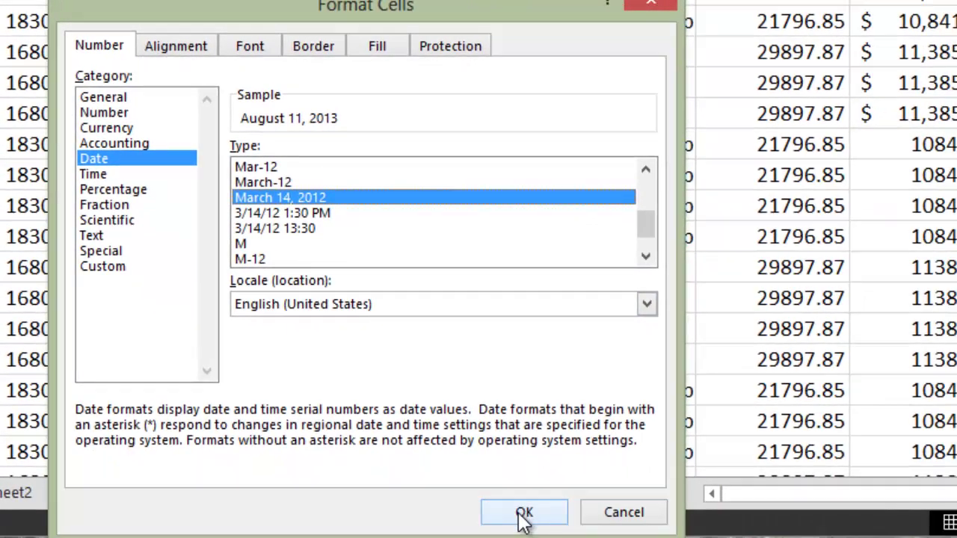
{"action": "left_click", "coordinate": [524, 513]}
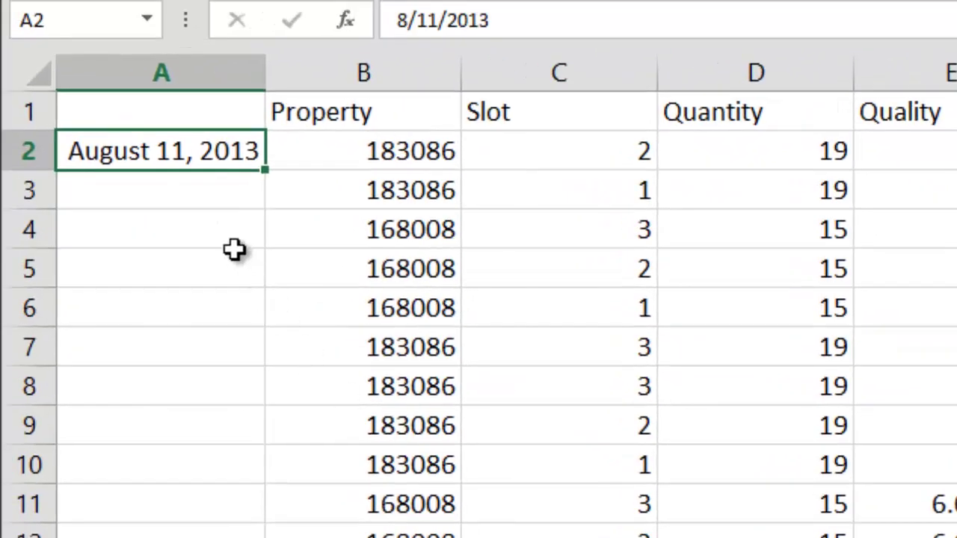
Step: Change the A2 date to the long weekday format, Sunday, August 11, 2013
{"action": "right_click", "coordinate": [209, 156]}
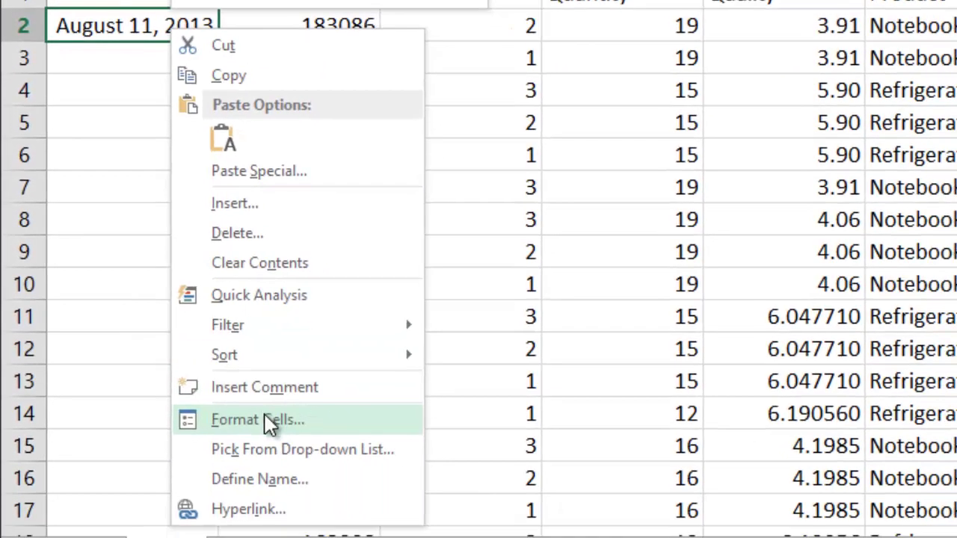
{"action": "left_click", "coordinate": [300, 537]}
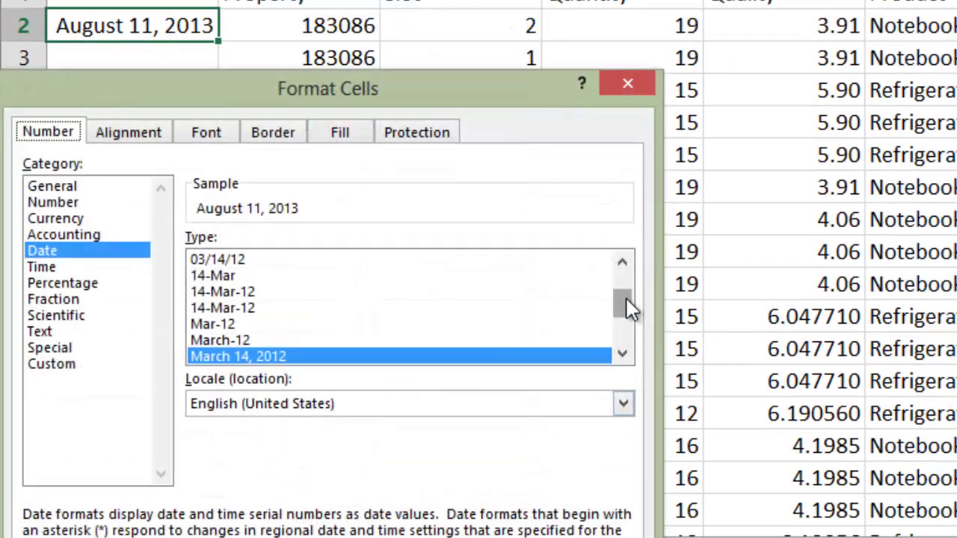
{"action": "left_click_drag", "start_coordinate": [627, 307], "coordinate": [625, 280]}
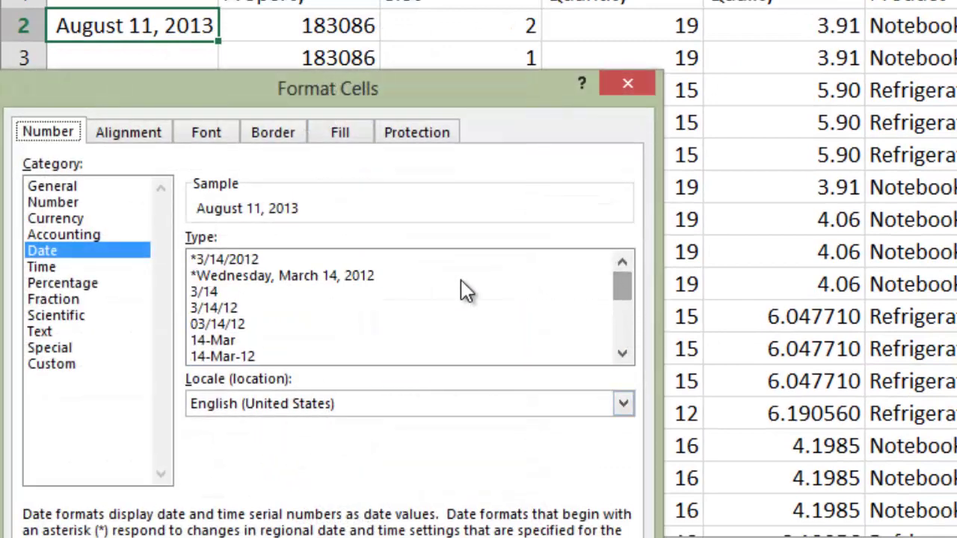
{"action": "left_click", "coordinate": [351, 287]}
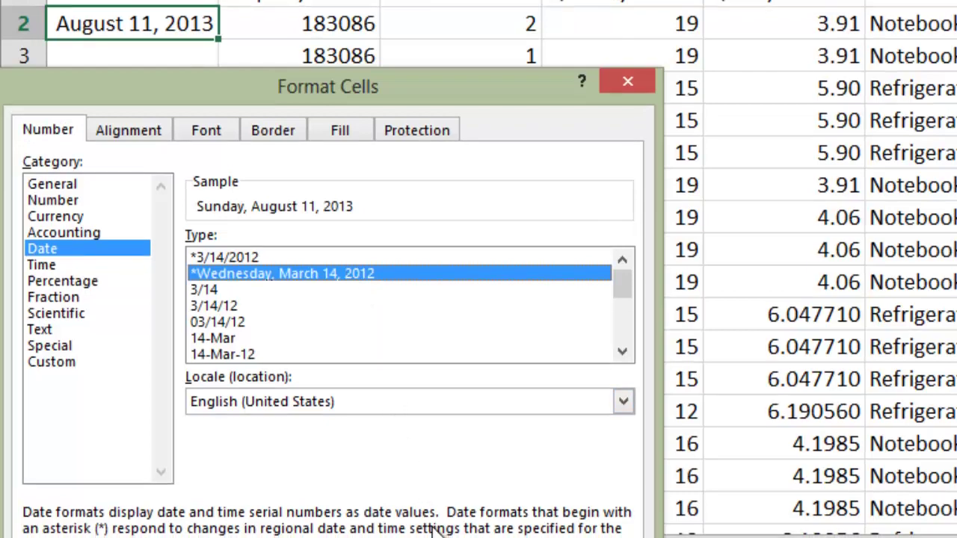
{"action": "key", "text": "Return"}
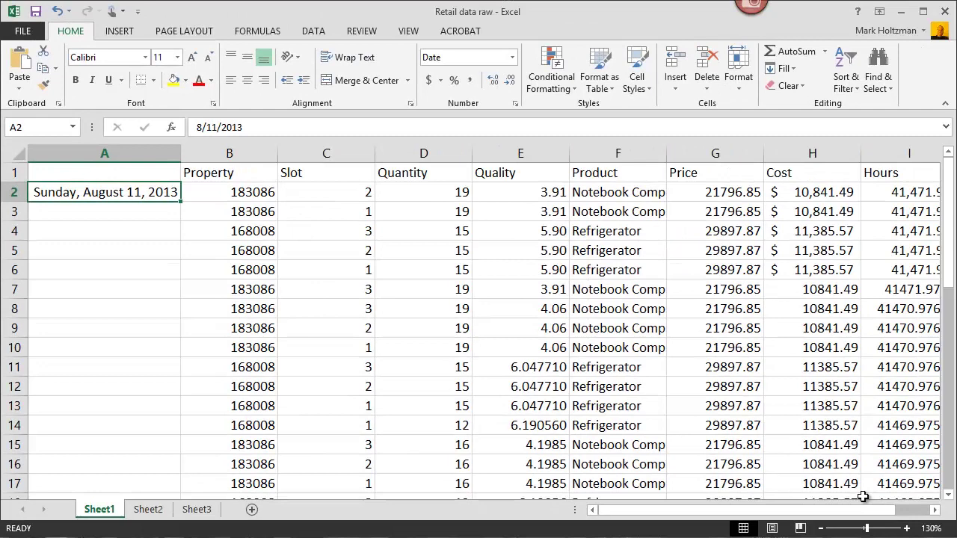
Step: Set the product names in F2:F14 to Century Schoolbook
{"action": "left_click", "coordinate": [934, 513]}
{"action": "left_click", "coordinate": [934, 513]}
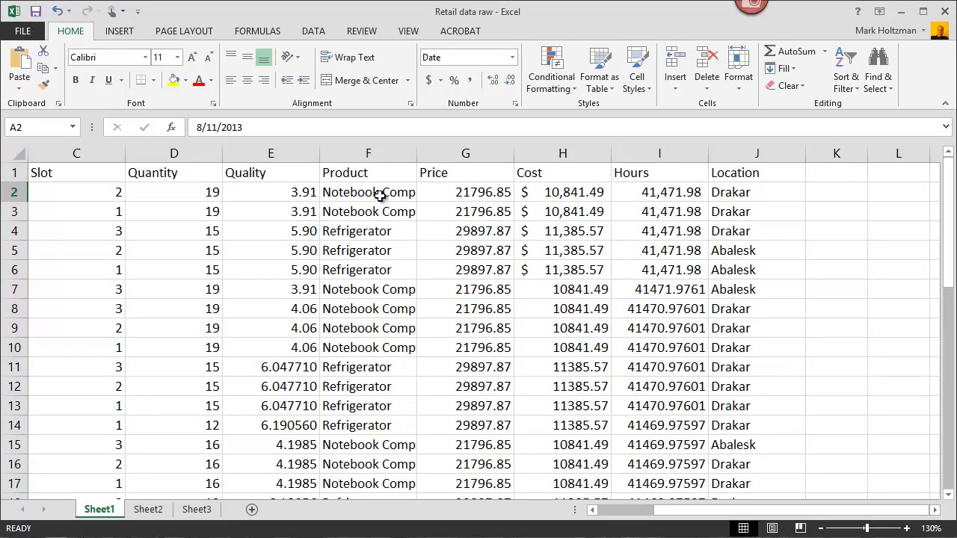
{"action": "left_click_drag", "start_coordinate": [380, 196], "coordinate": [362, 427]}
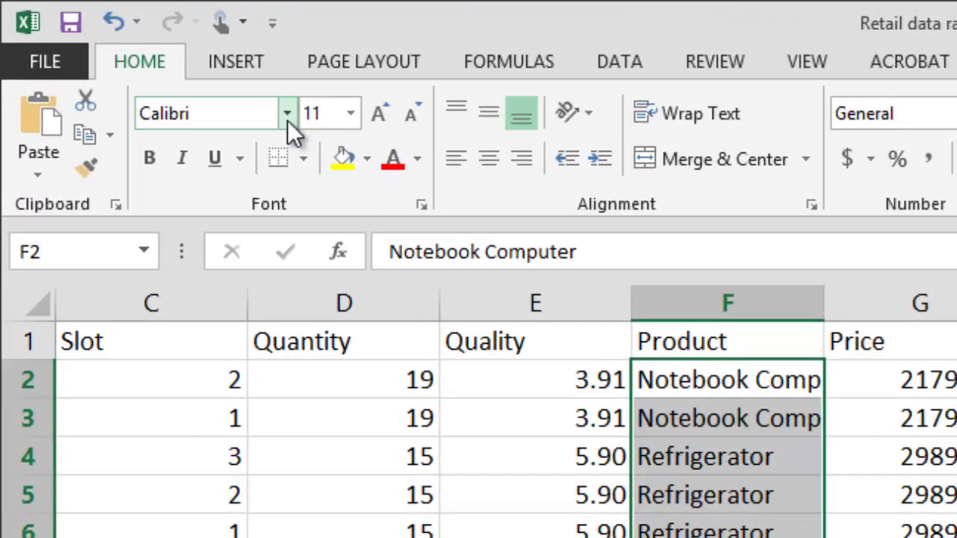
{"action": "left_click", "coordinate": [291, 113]}
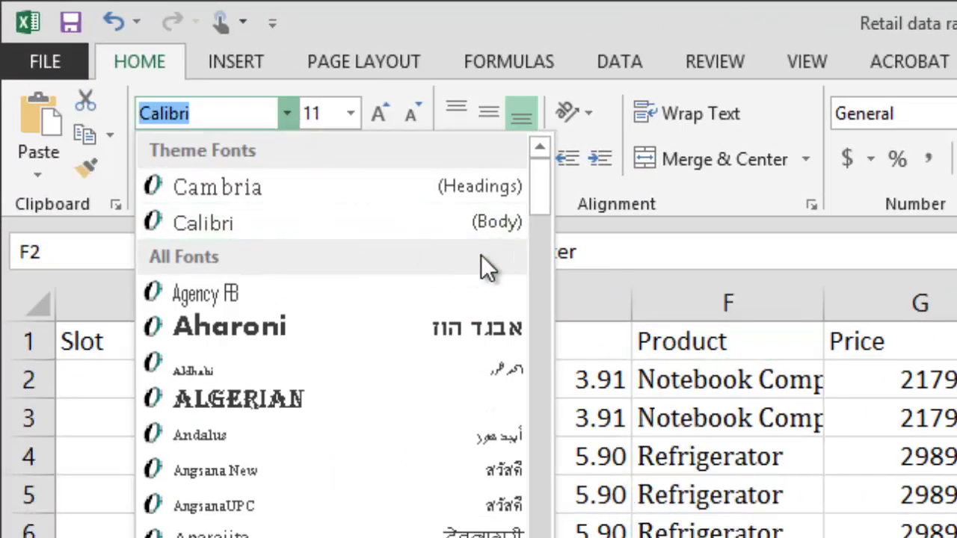
{"action": "left_click_drag", "start_coordinate": [537, 187], "coordinate": [543, 286]}
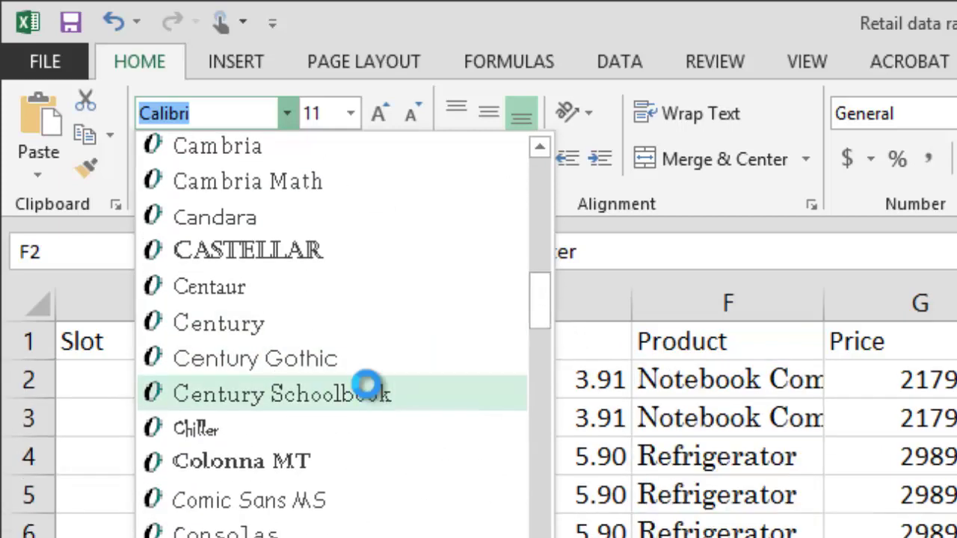
{"action": "left_click", "coordinate": [368, 385]}
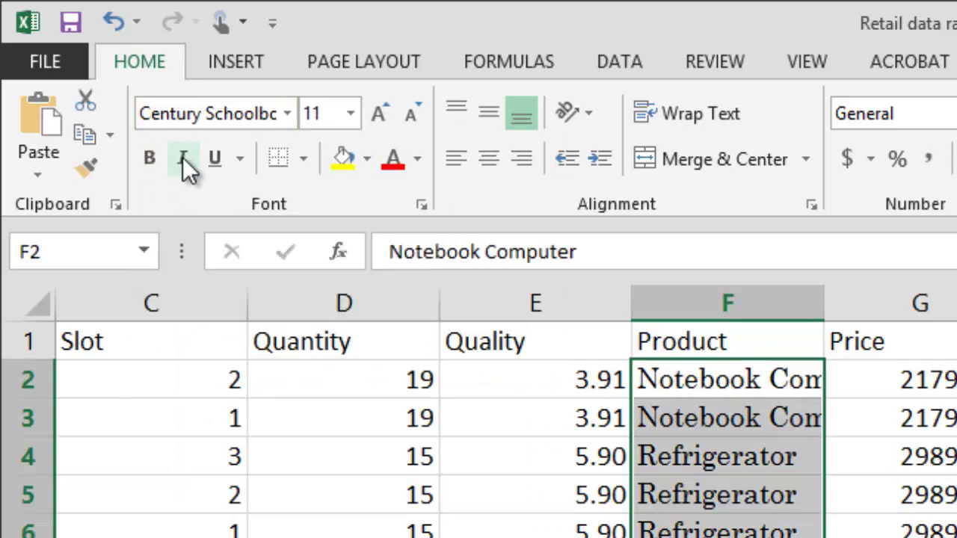
Step: Make the product names bold italic with a single underline in Format Cells
{"action": "left_click", "coordinate": [238, 166]}
{"action": "left_click", "coordinate": [238, 166]}
{"action": "left_click", "coordinate": [425, 207]}
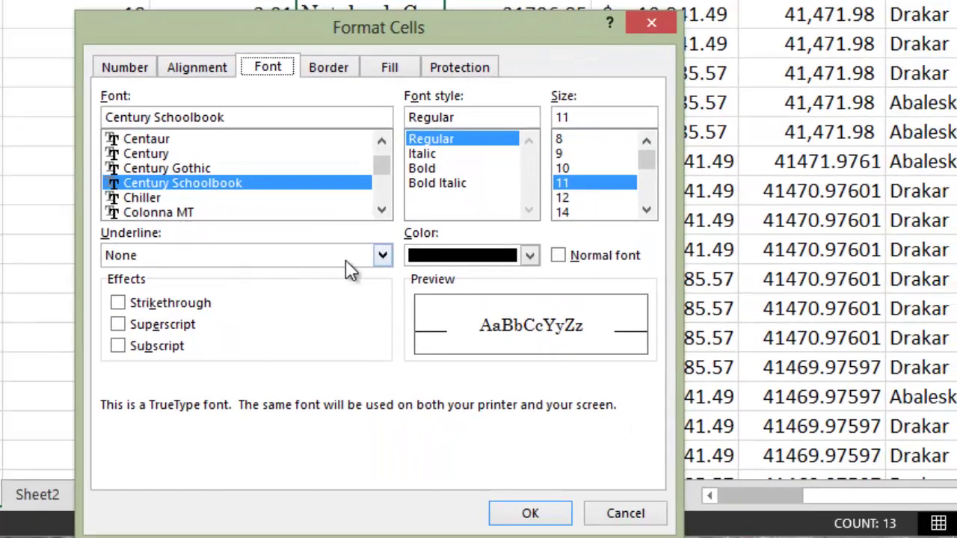
{"action": "left_click", "coordinate": [381, 256]}
{"action": "left_click", "coordinate": [354, 291]}
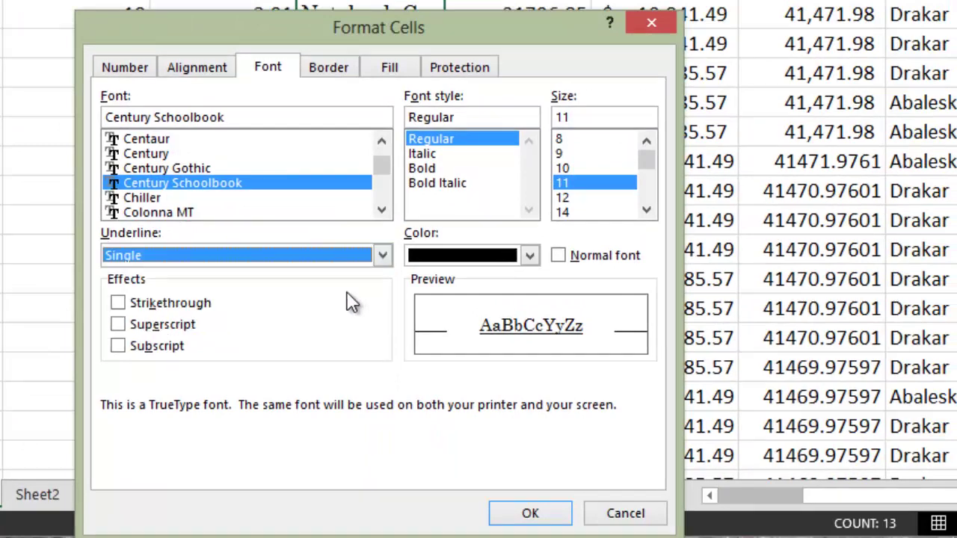
{"action": "left_click", "coordinate": [412, 153]}
{"action": "left_click", "coordinate": [419, 169]}
{"action": "left_click", "coordinate": [422, 182]}
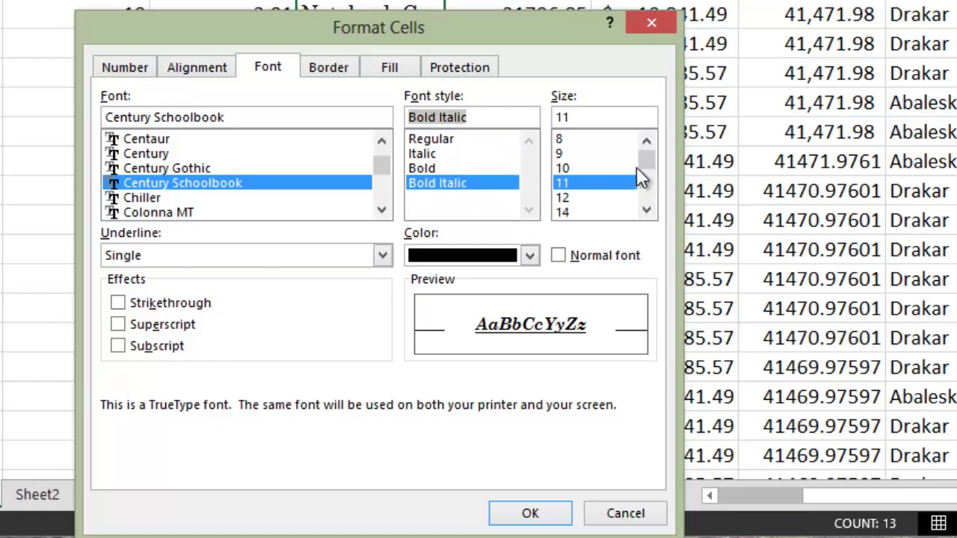
{"action": "scroll", "coordinate": [647, 161], "scroll_direction": "down", "scroll_amount": 1}
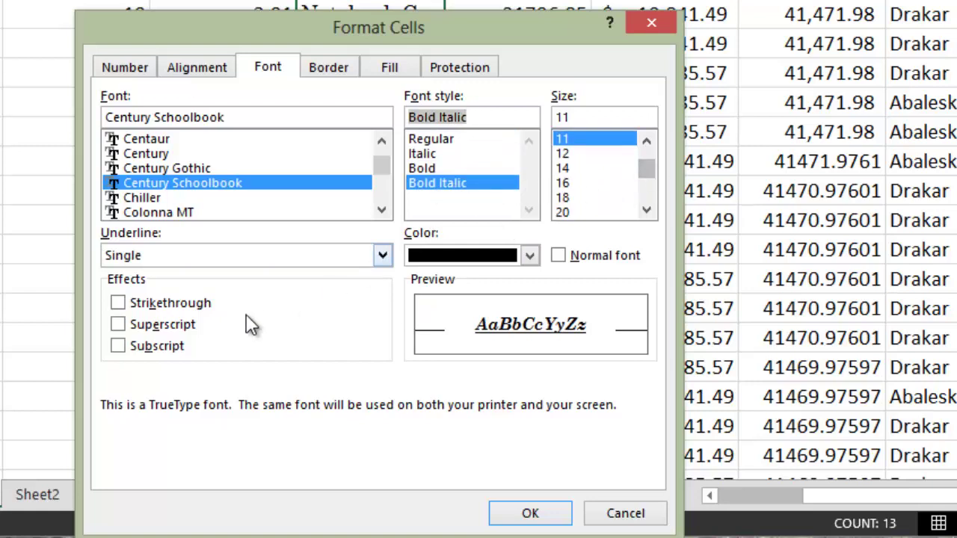
{"action": "left_click", "coordinate": [527, 510]}
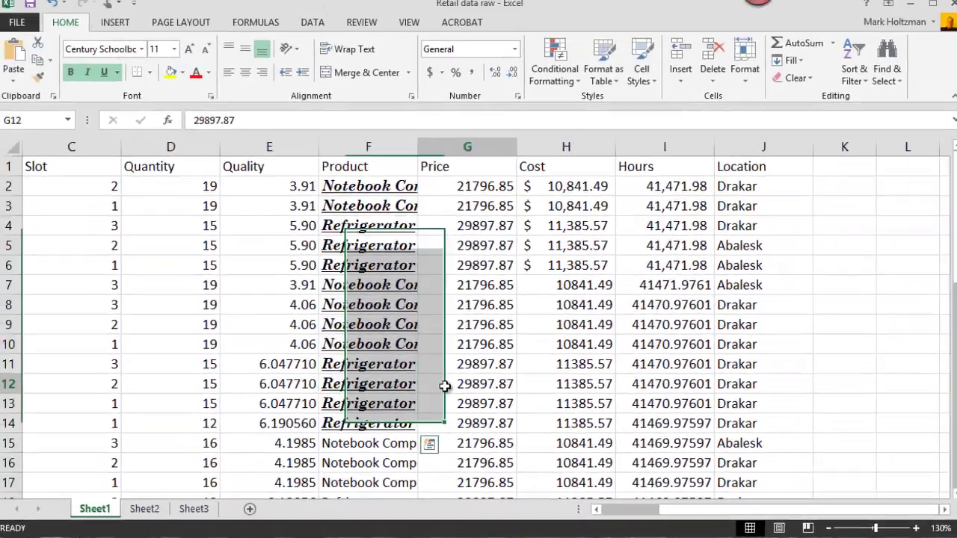
{"action": "left_click", "coordinate": [474, 345]}
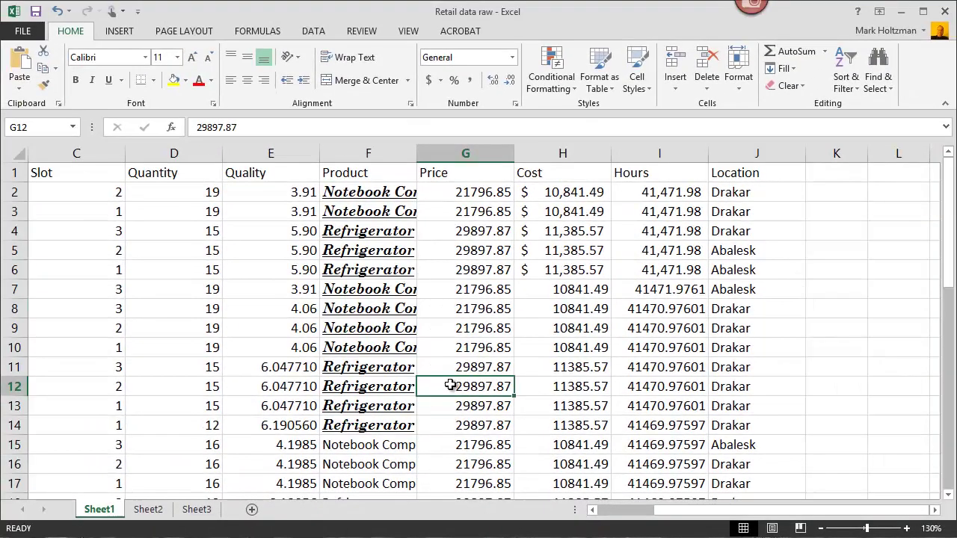
Step: Give the Location cells J2:J4 a dark blue fill
{"action": "left_click", "coordinate": [153, 193]}
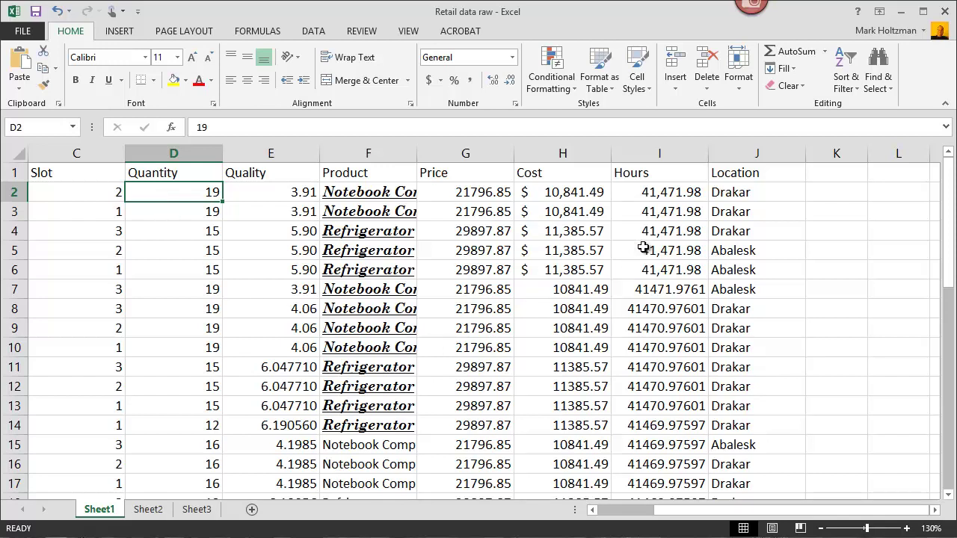
{"action": "left_click", "coordinate": [731, 193]}
{"action": "left_click_drag", "start_coordinate": [731, 193], "coordinate": [733, 232]}
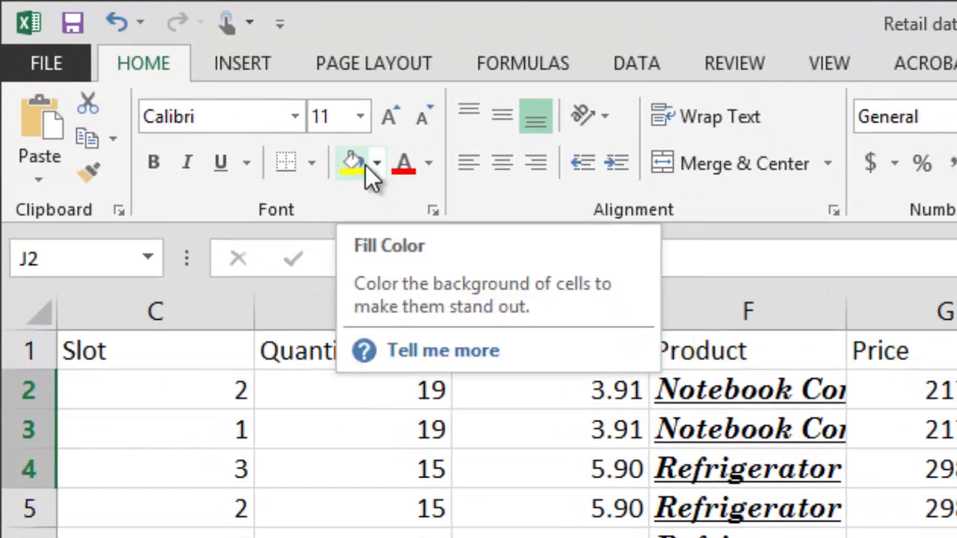
{"action": "left_click", "coordinate": [376, 165]}
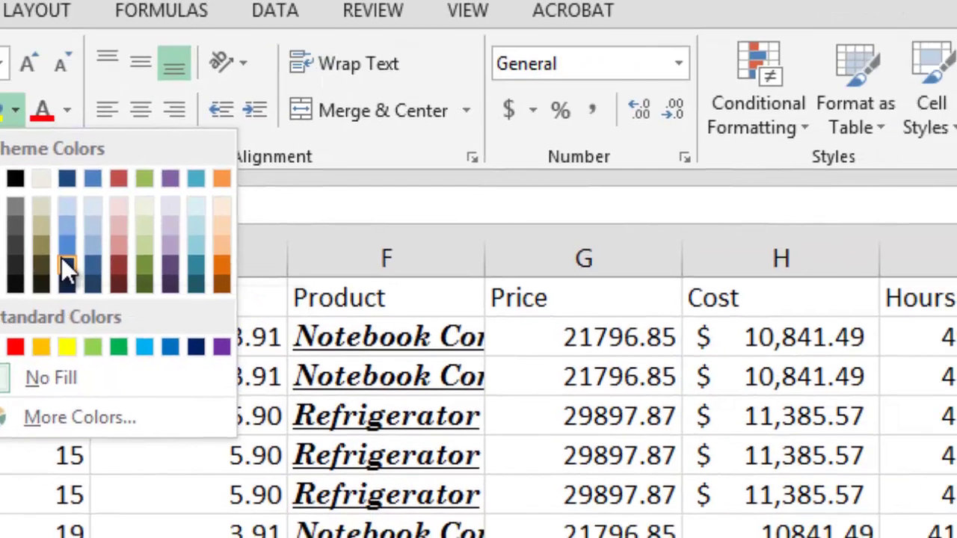
{"action": "left_click", "coordinate": [422, 310]}
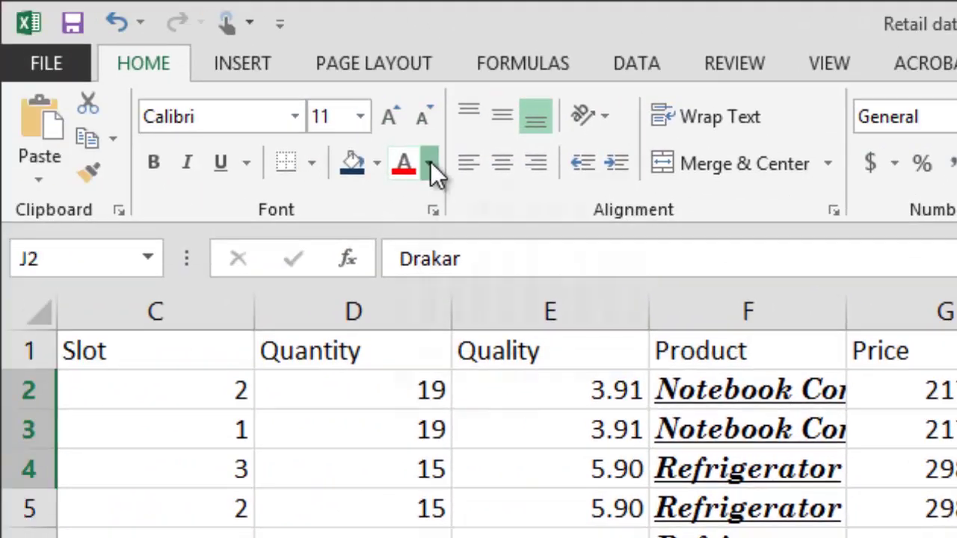
Step: Make the Drakar text in J2:J4 a light font colour
{"action": "left_click", "coordinate": [431, 162]}
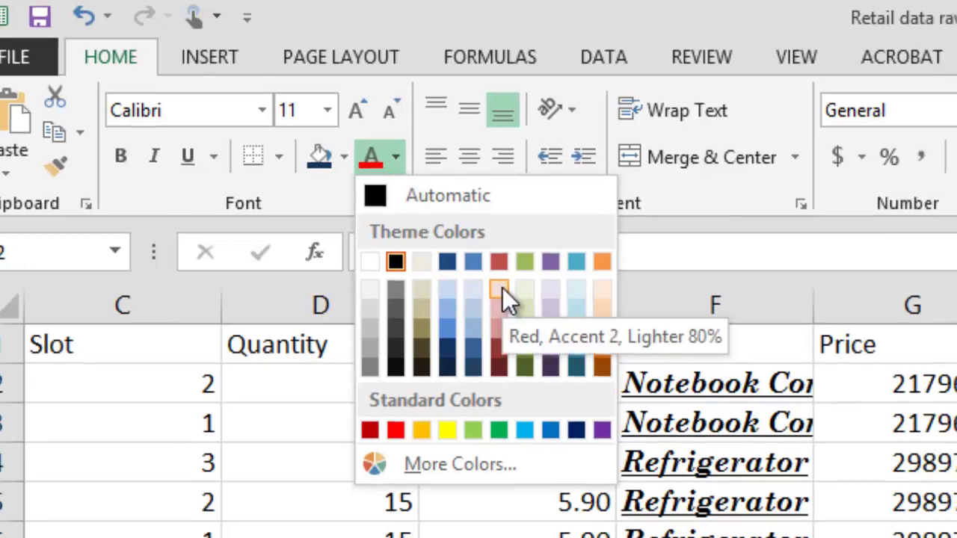
{"action": "left_click", "coordinate": [536, 294]}
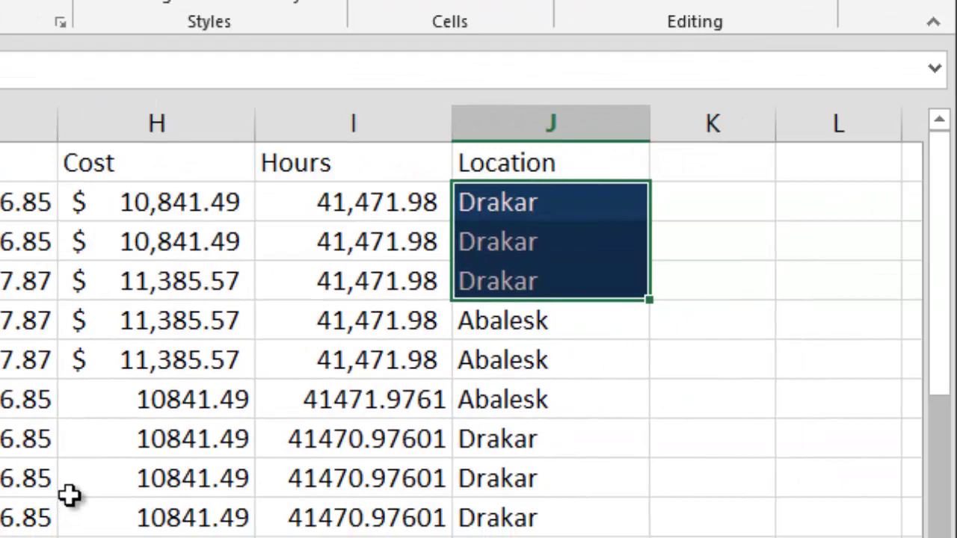
{"action": "left_click", "coordinate": [71, 492]}
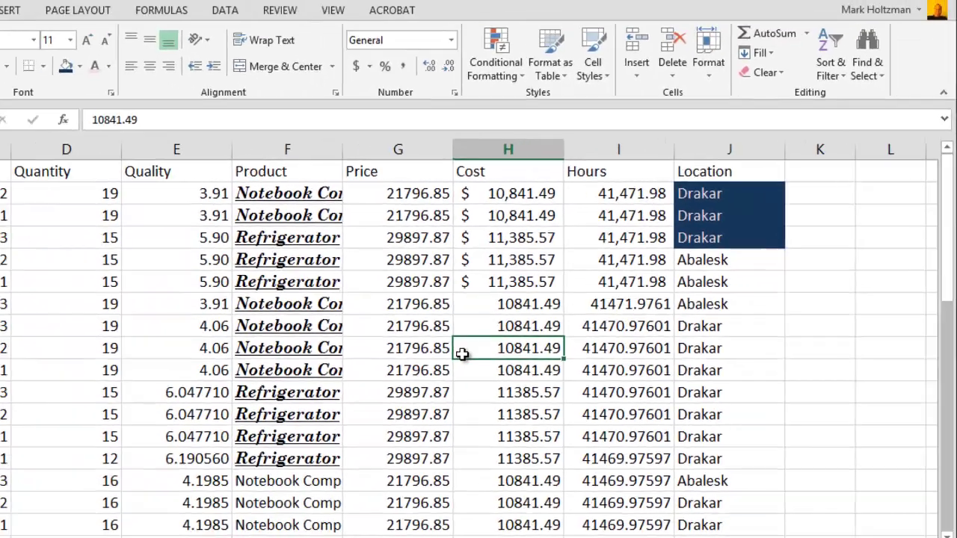
Step: Check the Column width topic on Sheet2, then narrow column C on Sheet1 and AutoFit it to its contents
{"action": "key", "text": "ctrl+Page_Down"}
{"action": "left_click", "coordinate": [165, 336]}
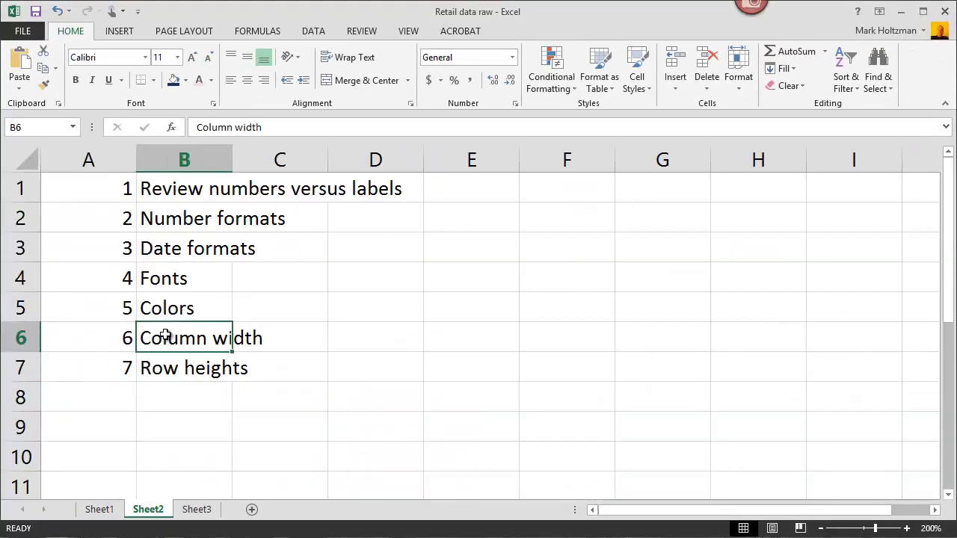
{"action": "left_click", "coordinate": [99, 509]}
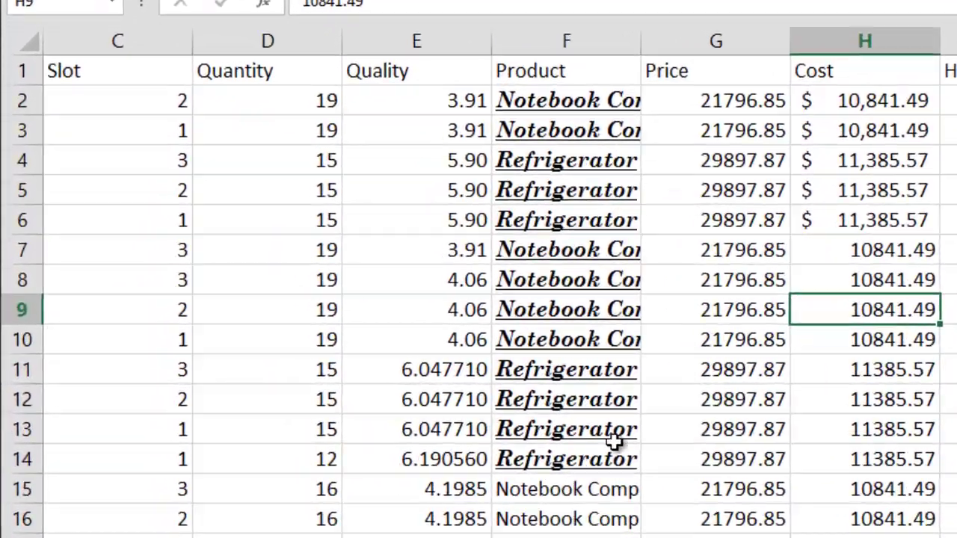
{"action": "scroll", "coordinate": [478, 299], "scroll_direction": "left", "scroll_amount": 4}
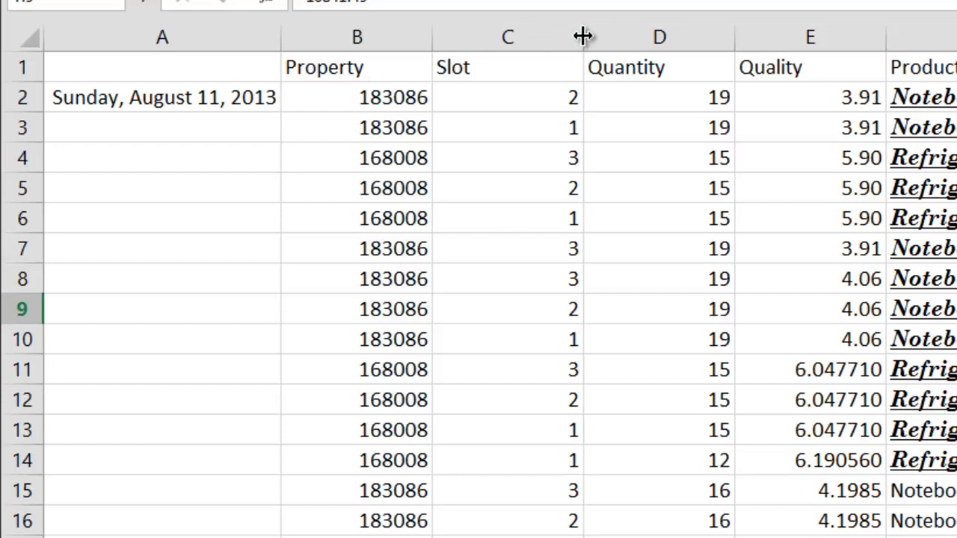
{"action": "left_click_drag", "start_coordinate": [583, 36], "coordinate": [539, 24]}
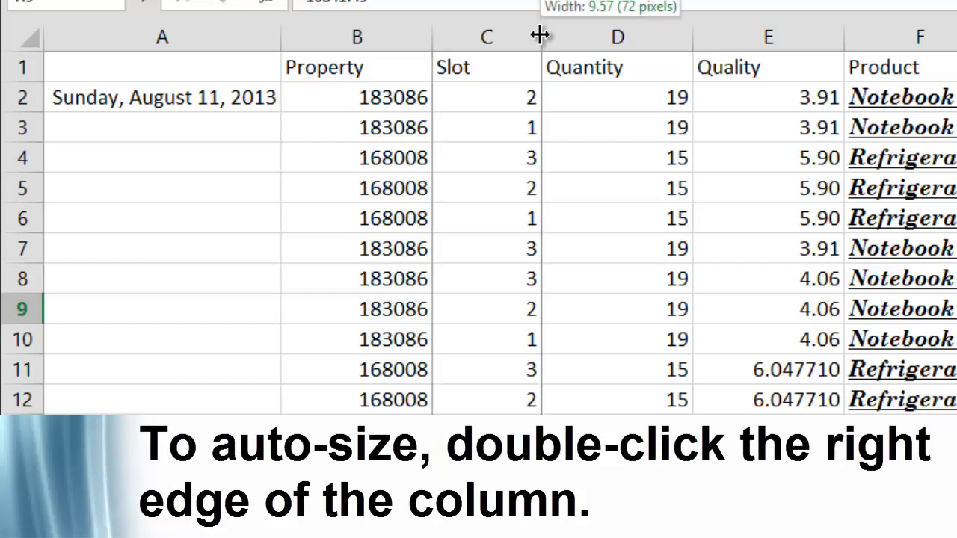
{"action": "double_click", "coordinate": [539, 35]}
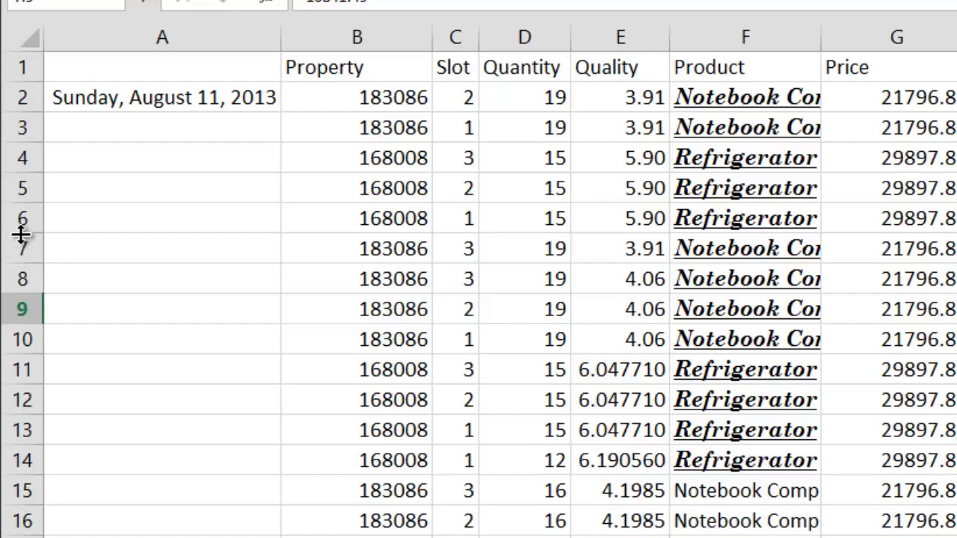
{"action": "left_click_drag", "start_coordinate": [20, 234], "coordinate": [20, 234]}
{"action": "left_click_drag", "start_coordinate": [27, 308], "coordinate": [31, 427]}
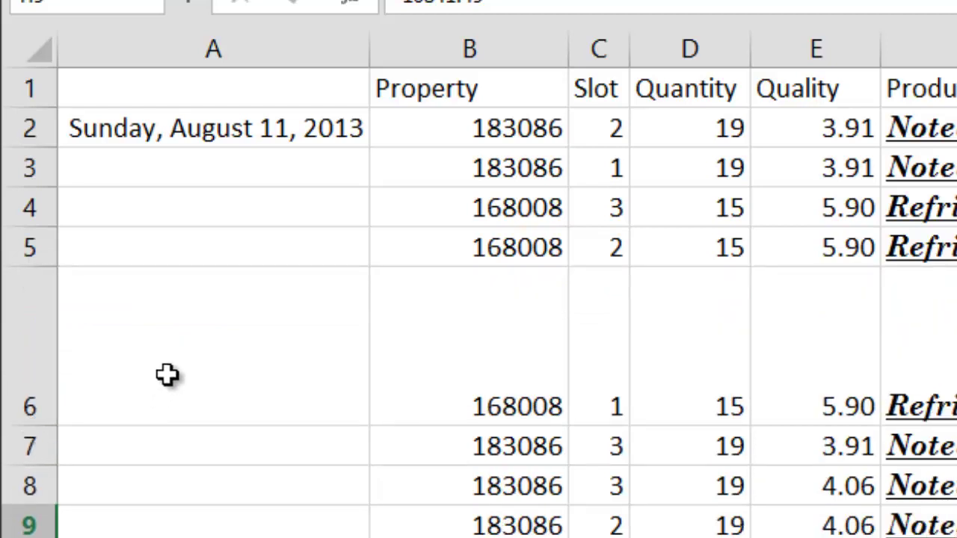
{"action": "double_click", "coordinate": [33, 426]}
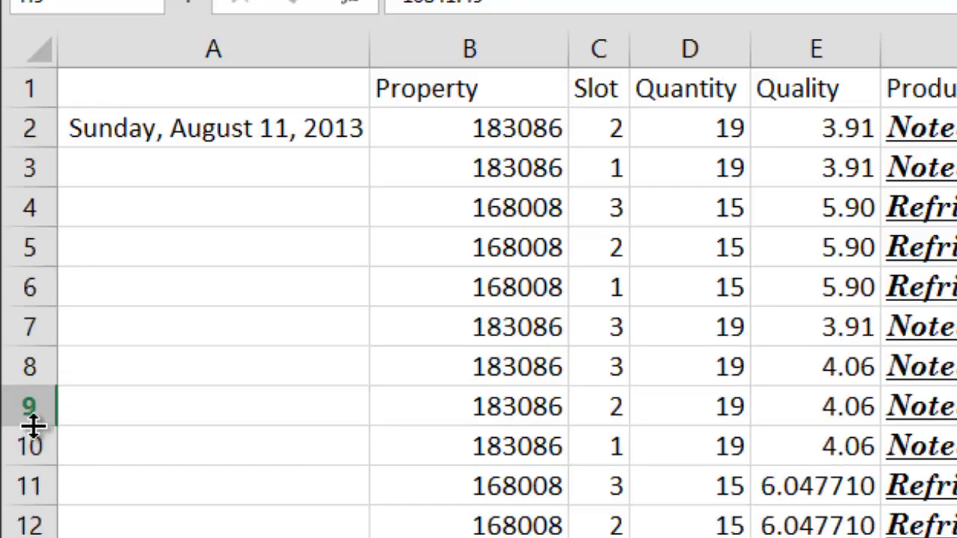